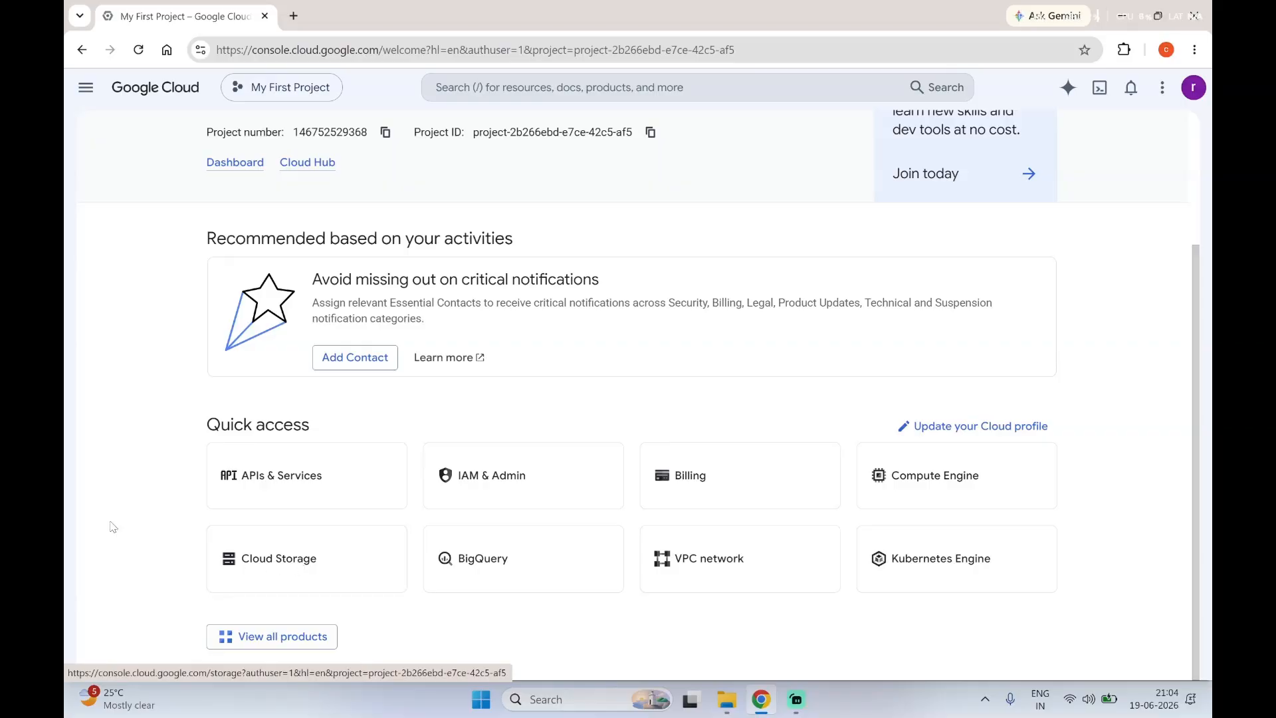
Step: Start creating a Cloud Storage bucket and name it blahblahhttpstoragewebsite106
click(292, 576)
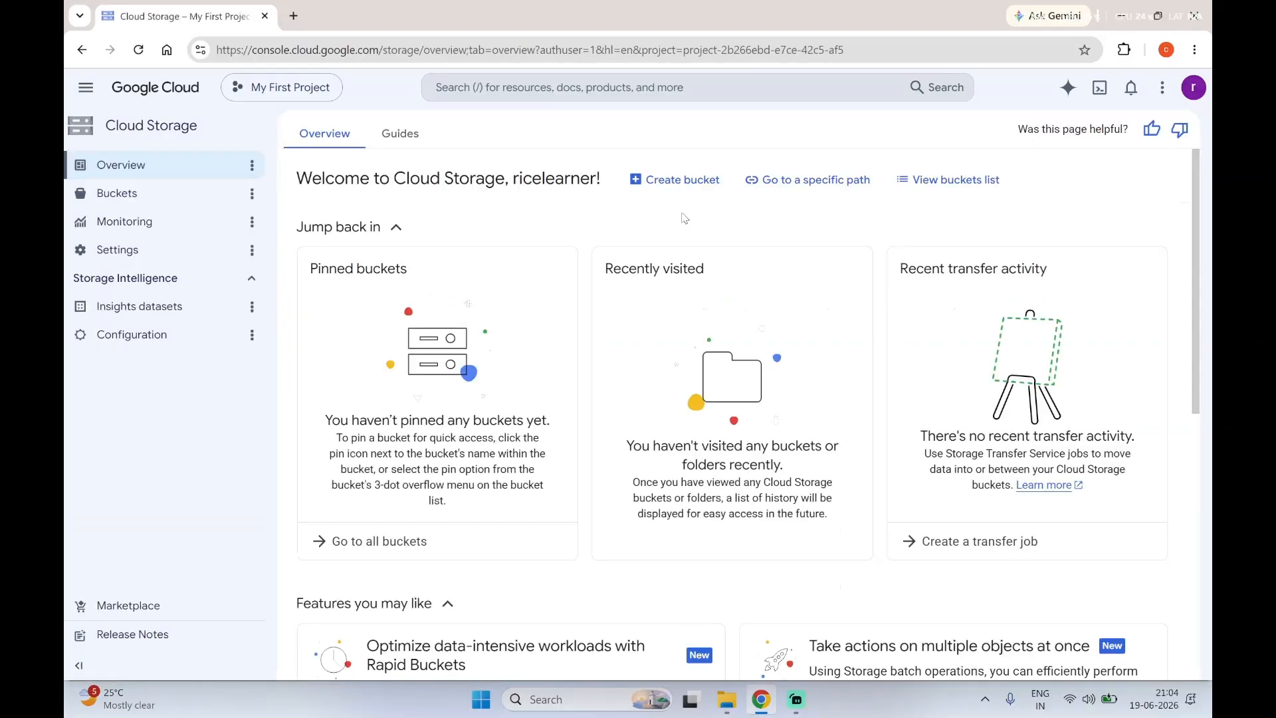
click(672, 179)
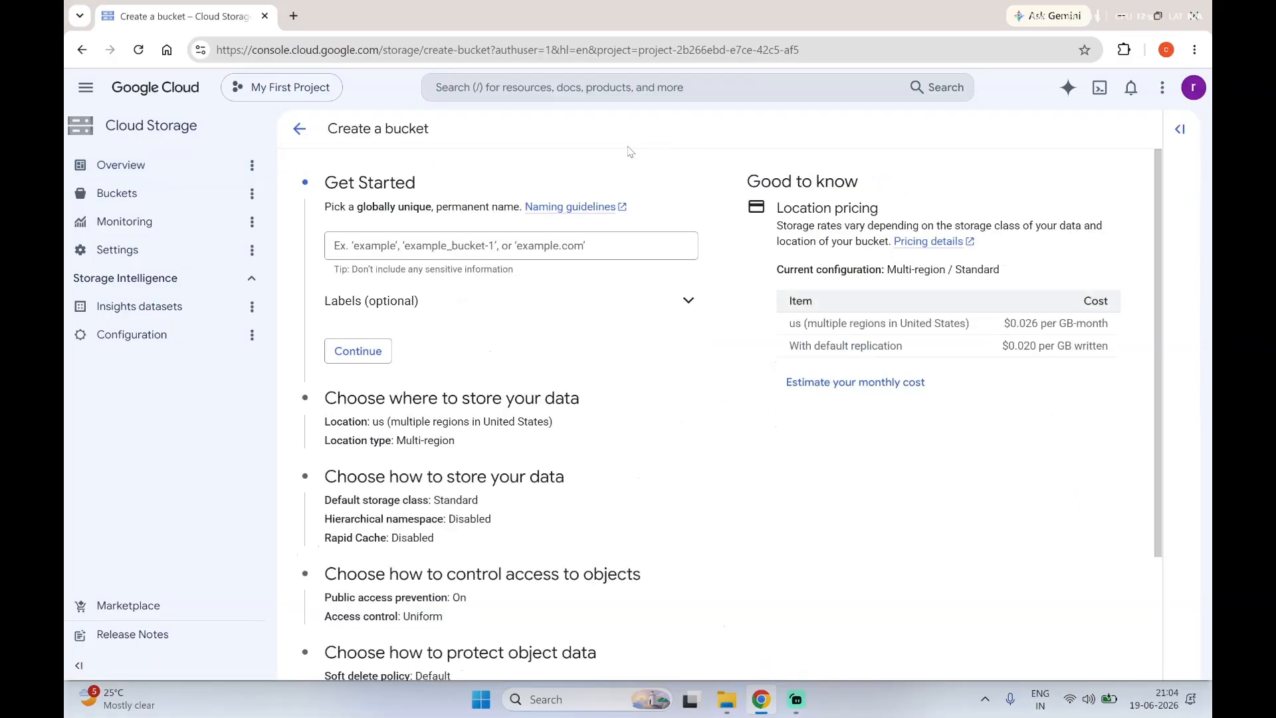
click(451, 248)
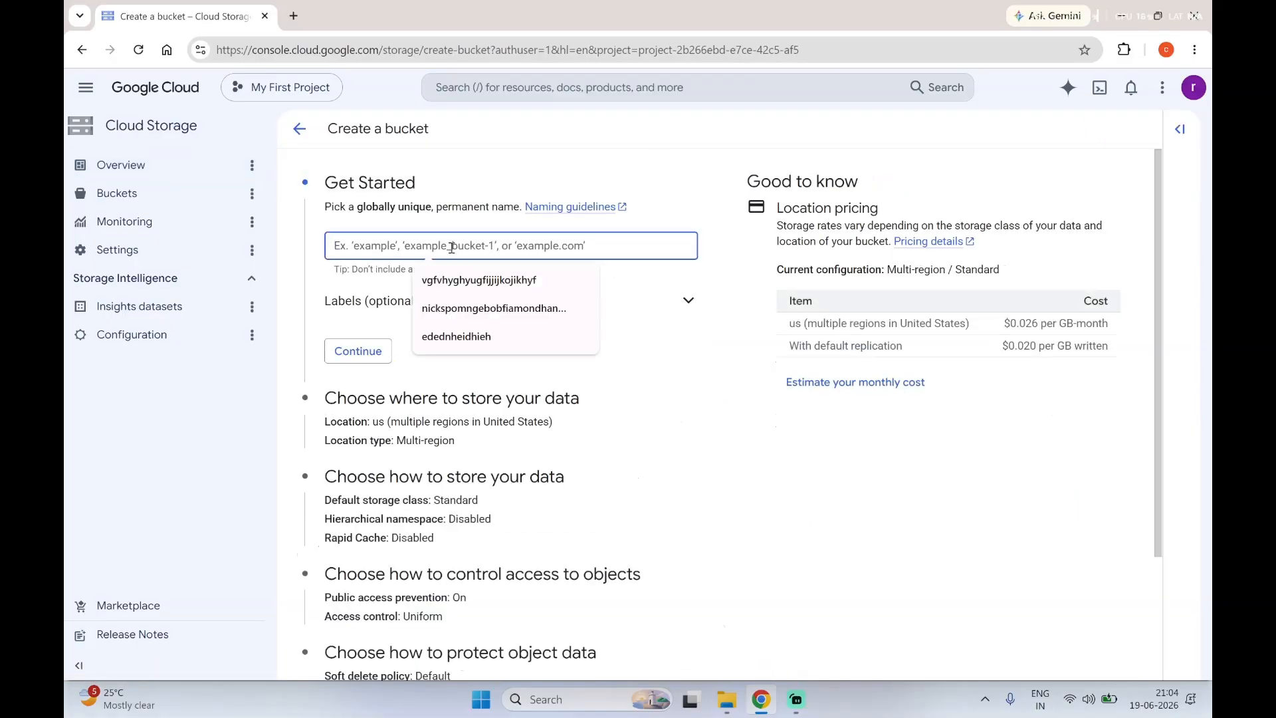
text(blahblah)
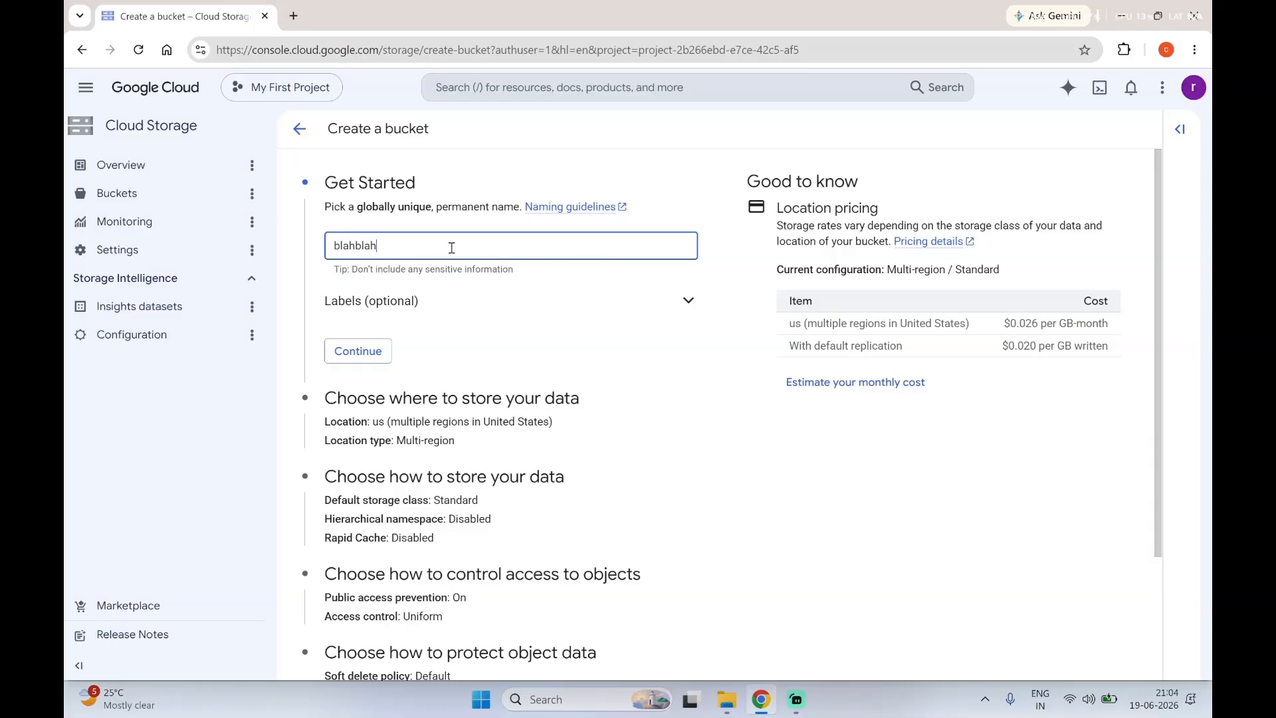
text(http storage)
key(BackSpace)
key(BackSpace)
key(BackSpace)
key(BackSpace)
key(BackSpace)
key(BackSpace)
key(BackSpace)
key(BackSpace)
text(storagewebsite106)
click(358, 350)
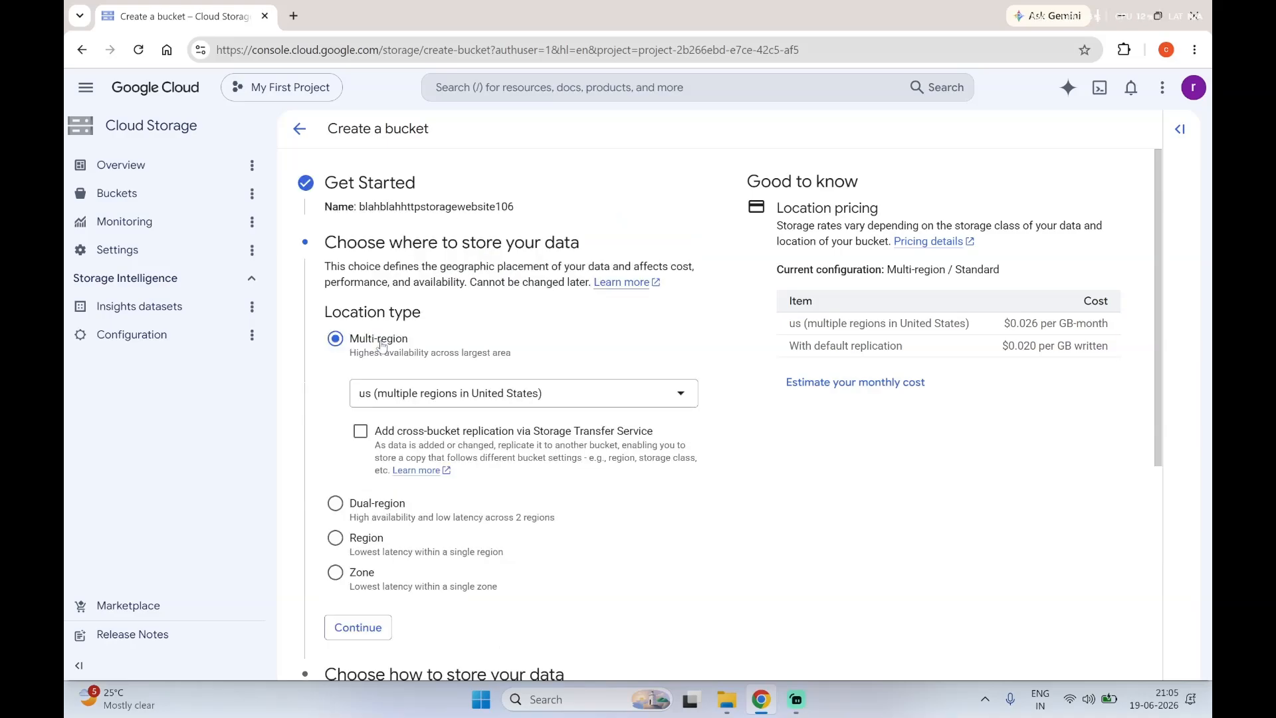
Step: Set the bucket's location type to Region with us-east1 (South Carolina) and accept it
click(336, 538)
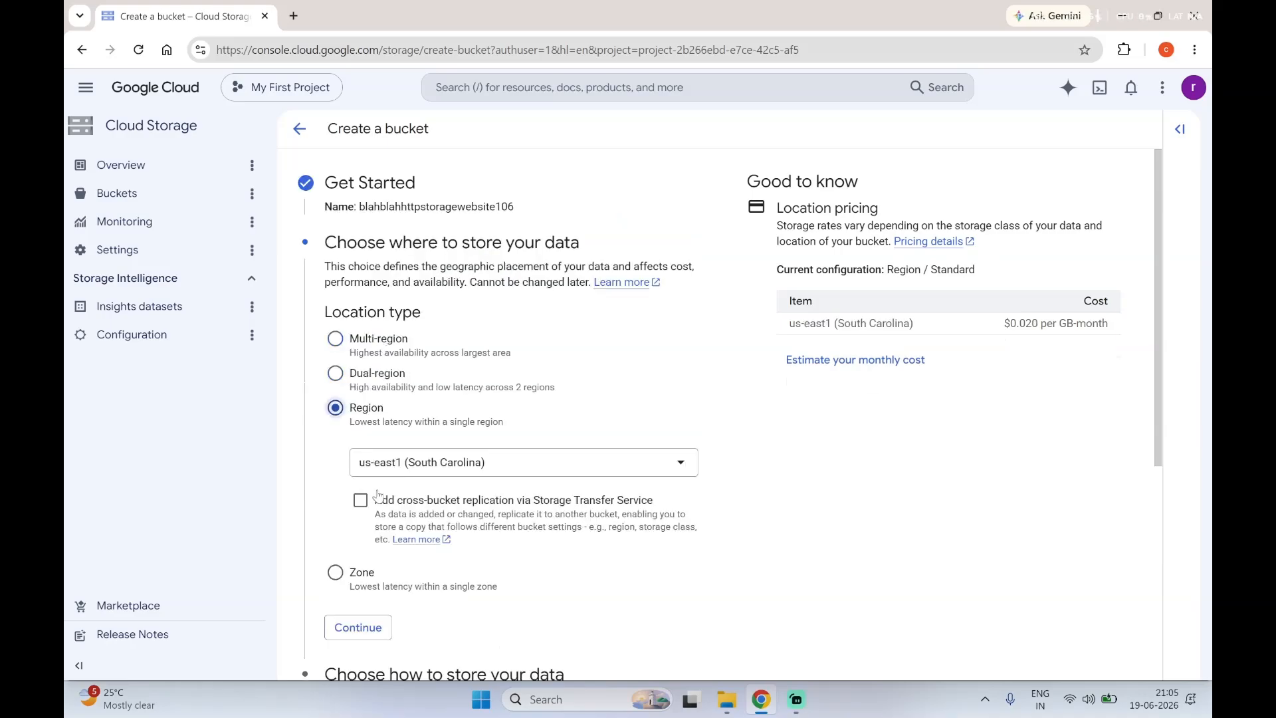
click(393, 465)
click(344, 513)
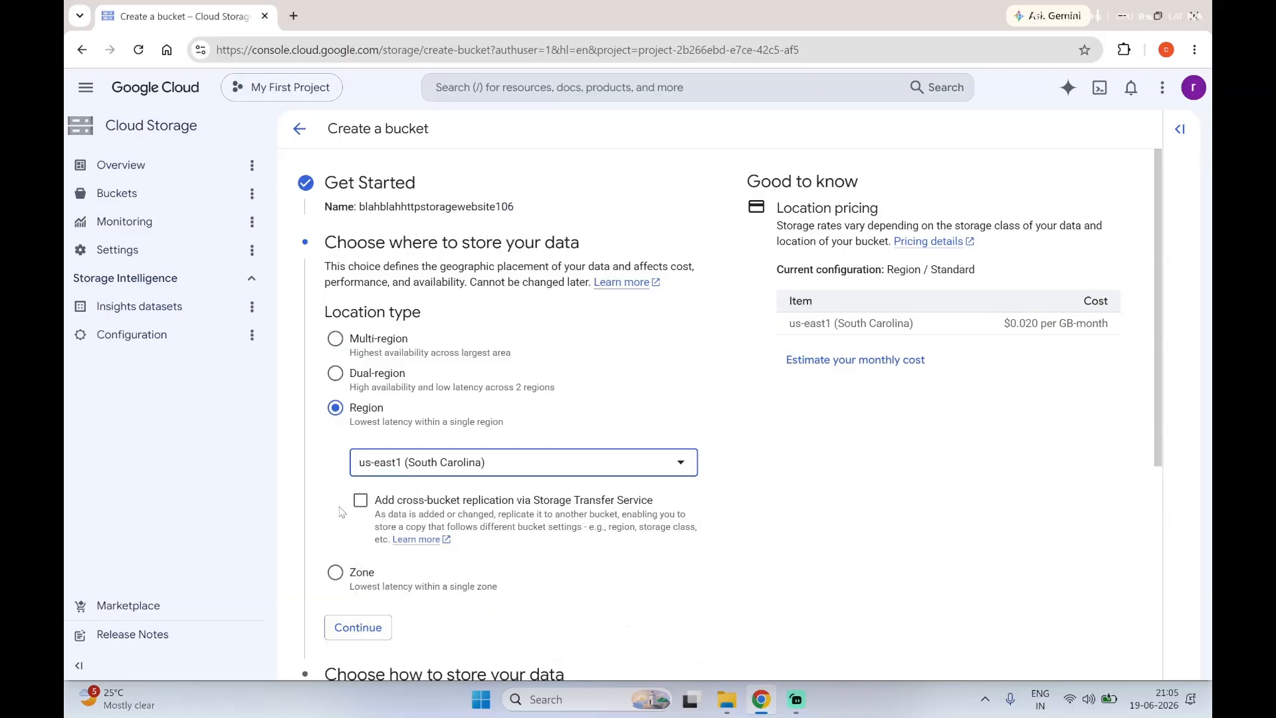
click(371, 628)
Step: Accept the Standard default storage class without hierarchical namespace or Rapid Cache
scroll(369, 636, down, 4)
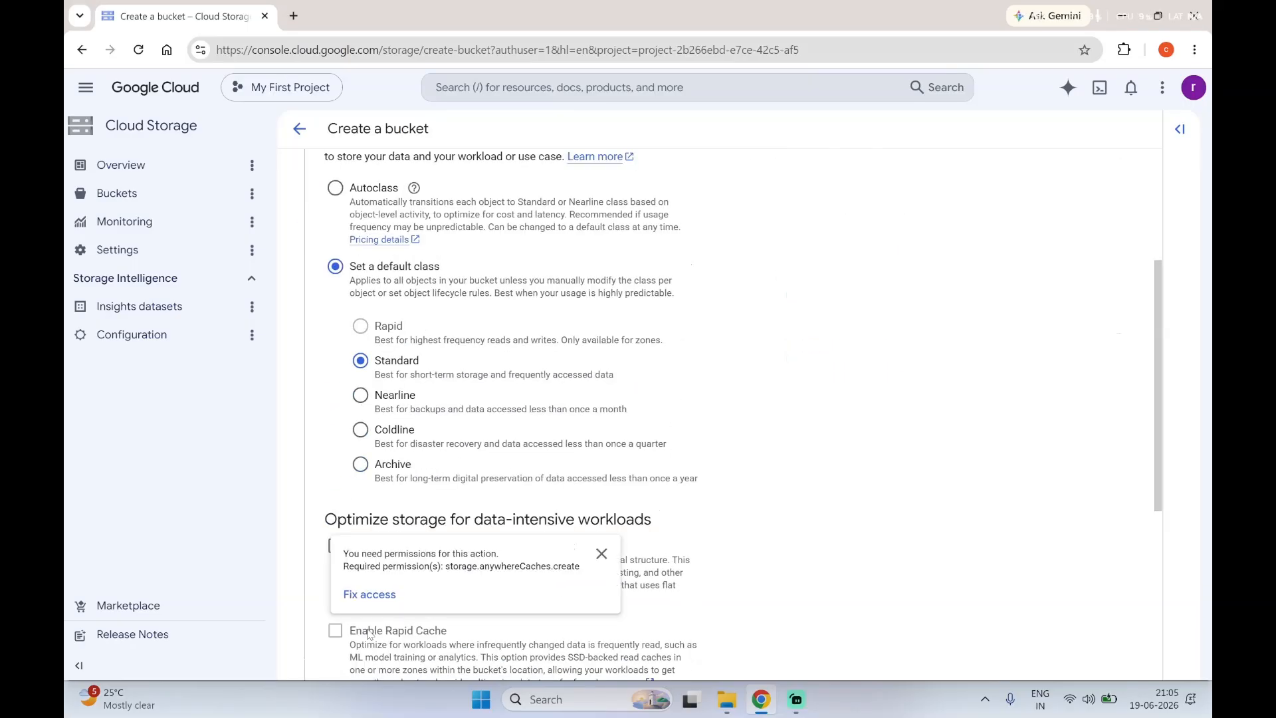
scroll(369, 369, down, 4)
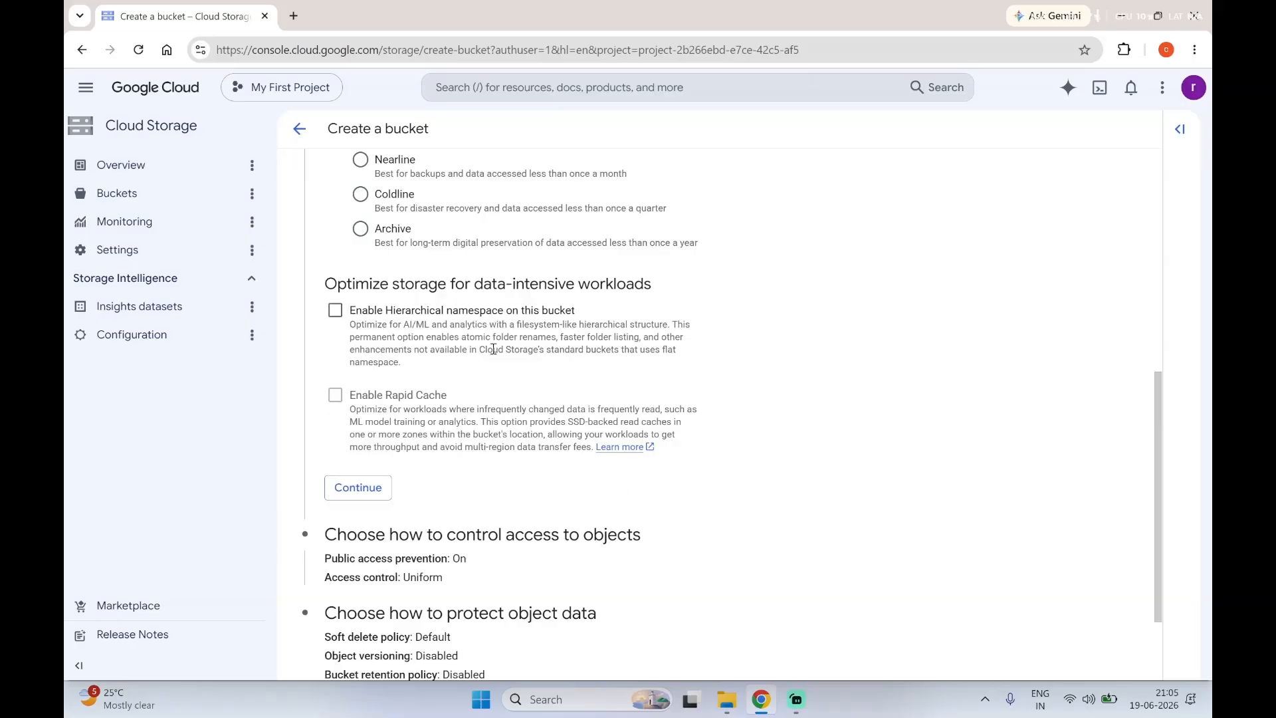
scroll(369, 408, down, 2)
click(359, 367)
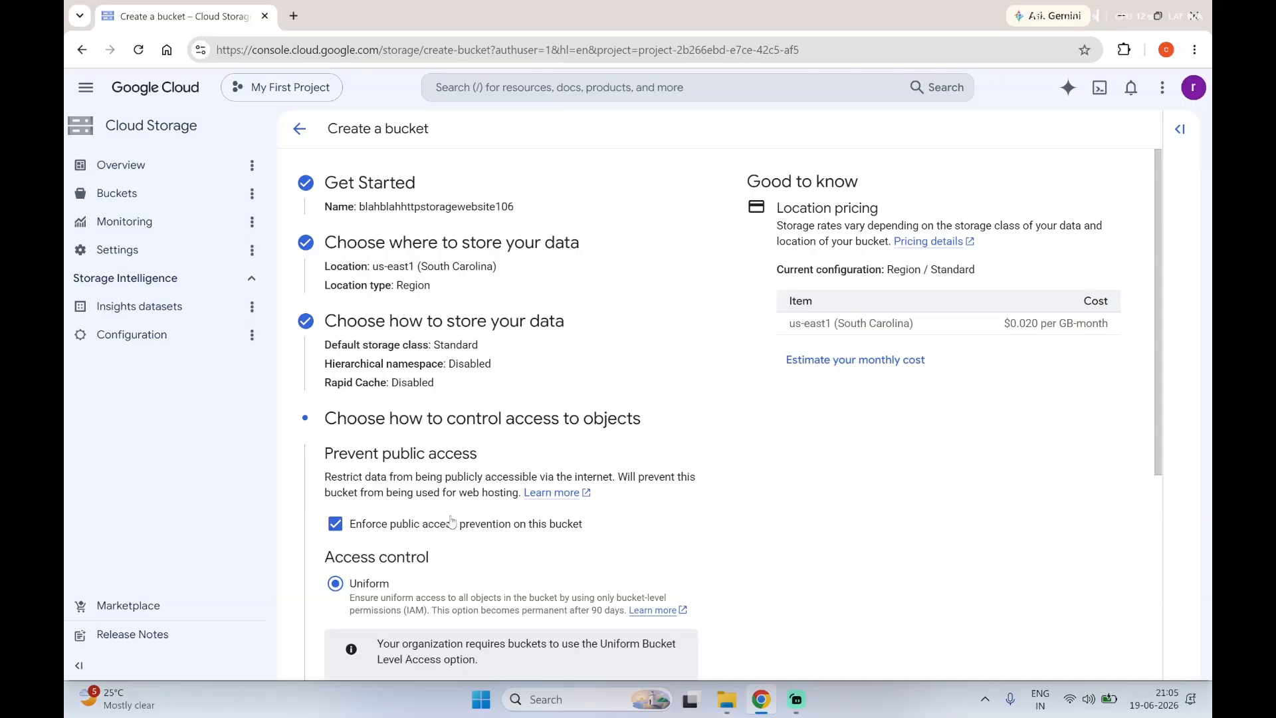
Step: Turn off public access prevention for the bucket, keep Uniform access control, and create the bucket
click(492, 532)
scroll(492, 532, down, 5)
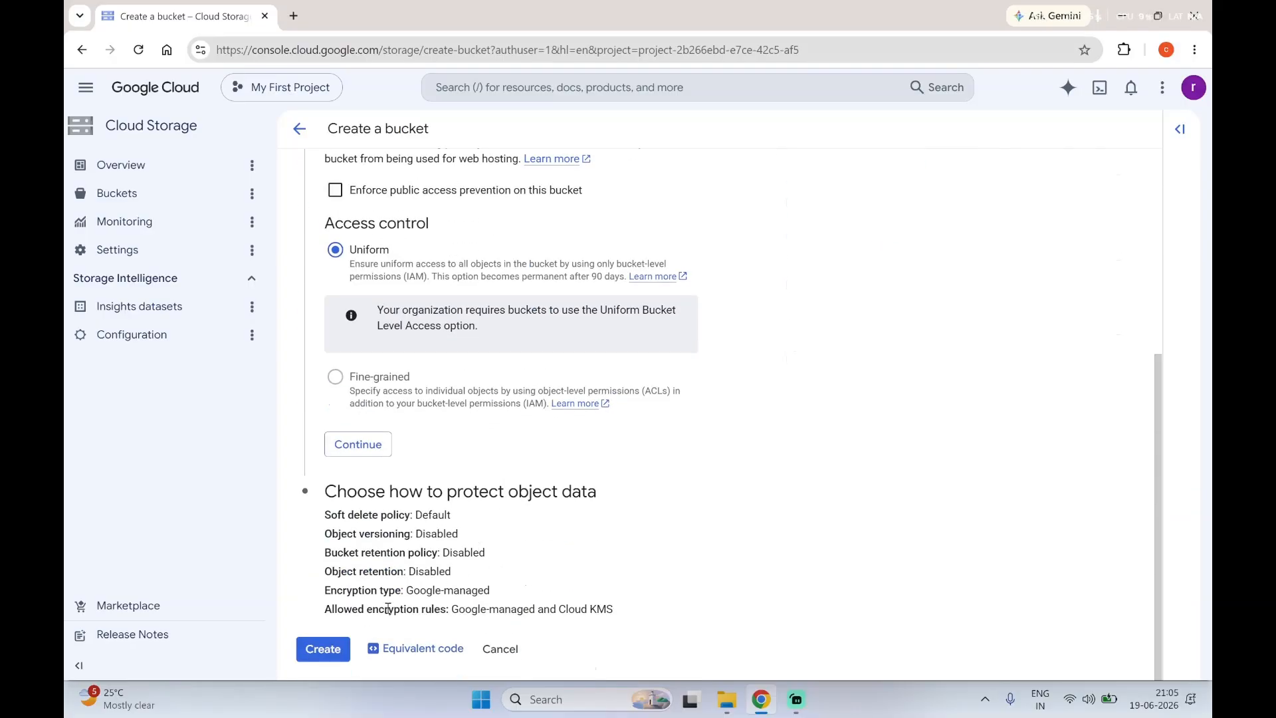
click(329, 653)
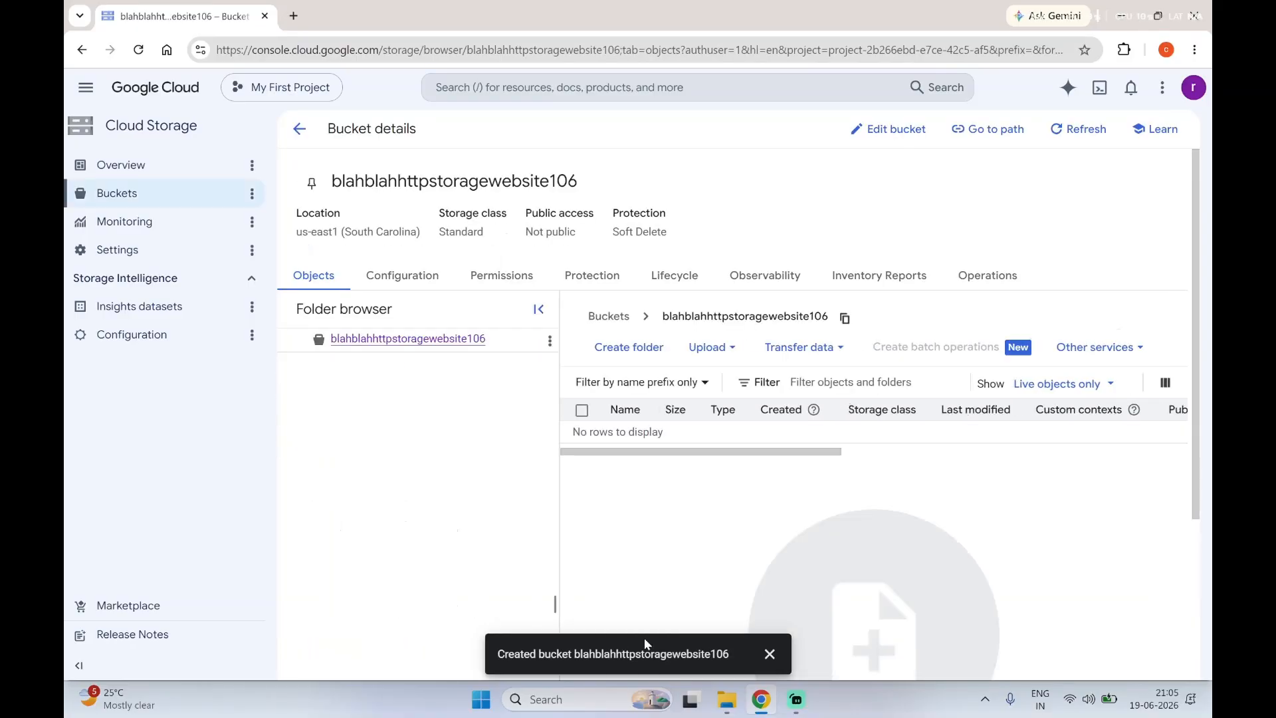
Step: Upload the index.html file to the new bucket
click(549, 341)
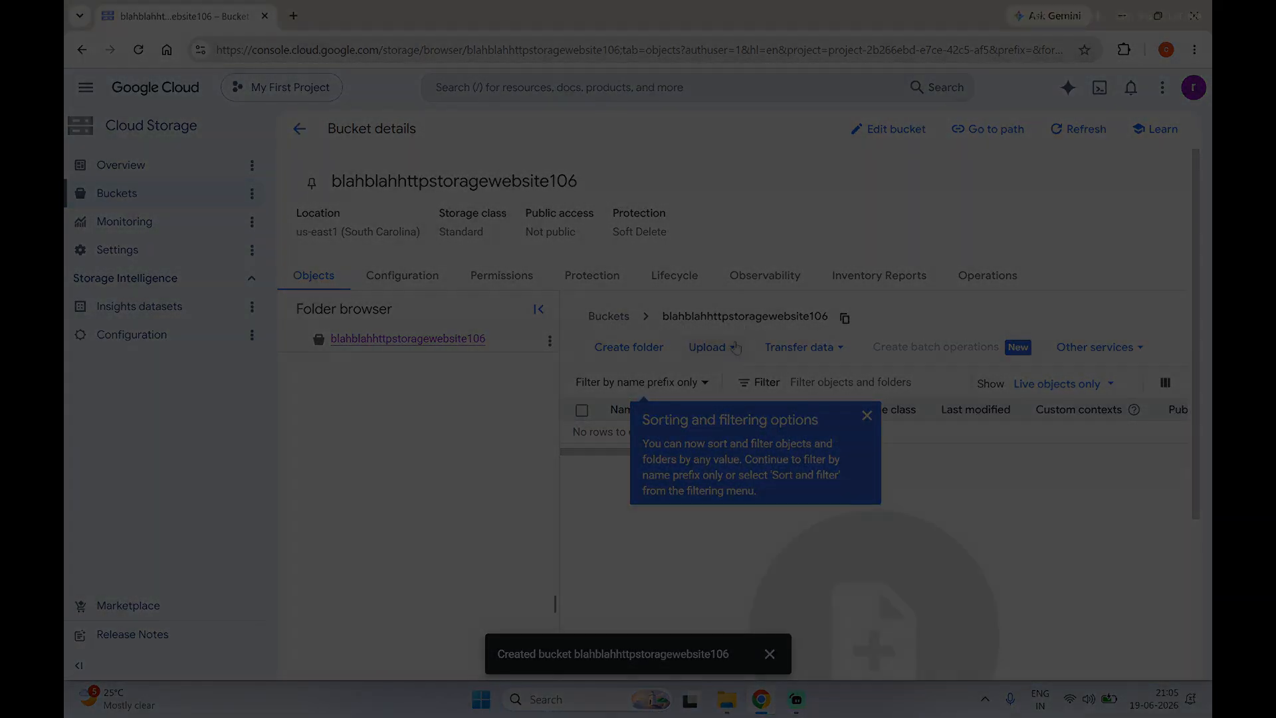
click(729, 350)
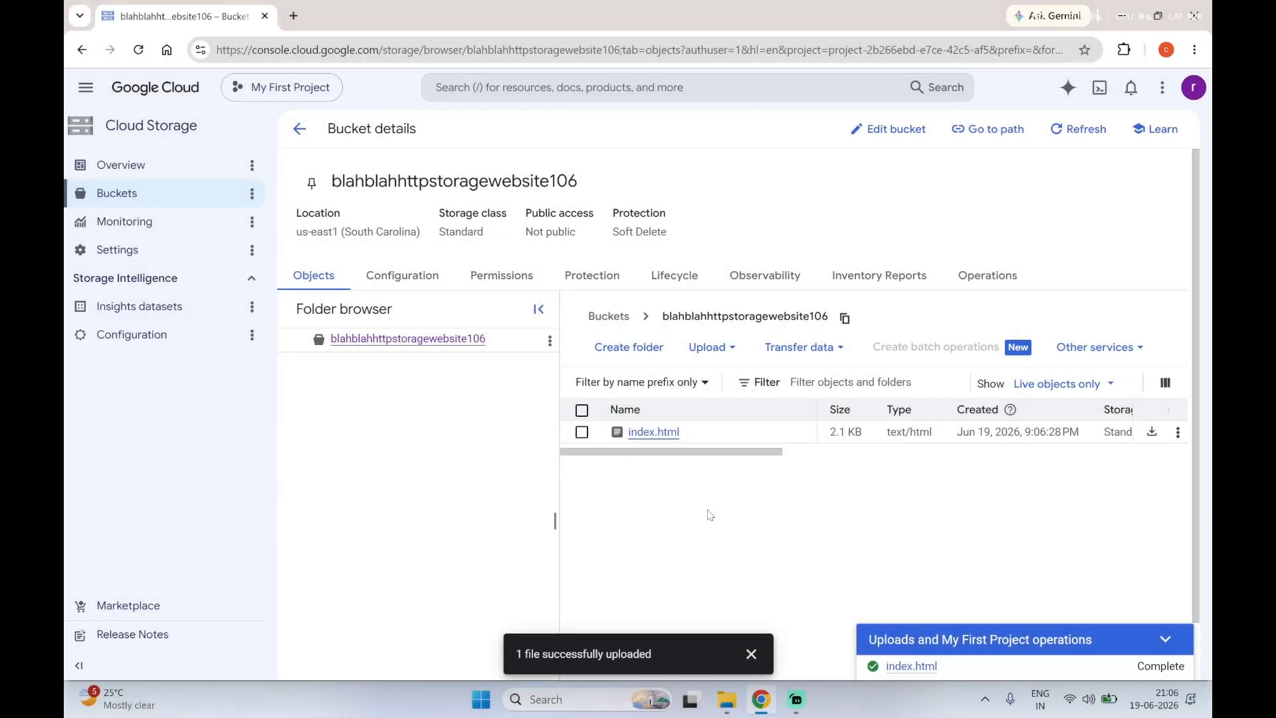
Step: Review the bucket's configuration and permissions, and the project's public access settings
click(399, 278)
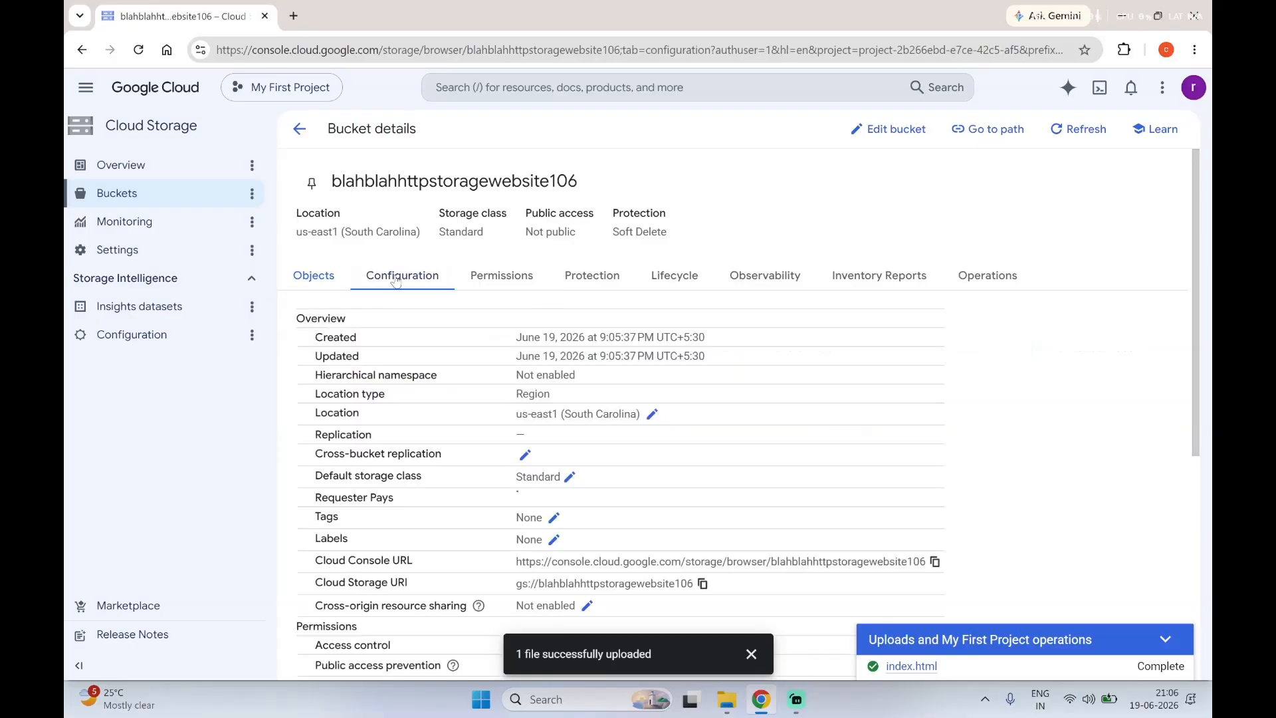
click(523, 283)
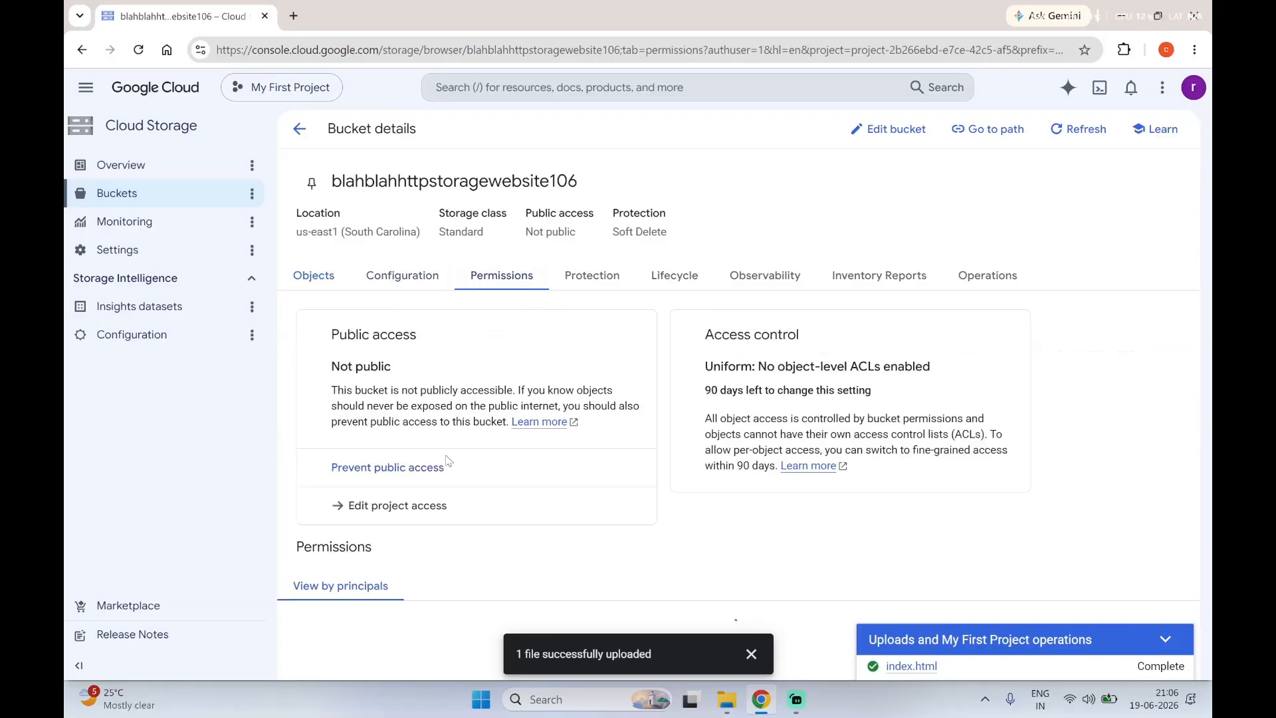
click(406, 515)
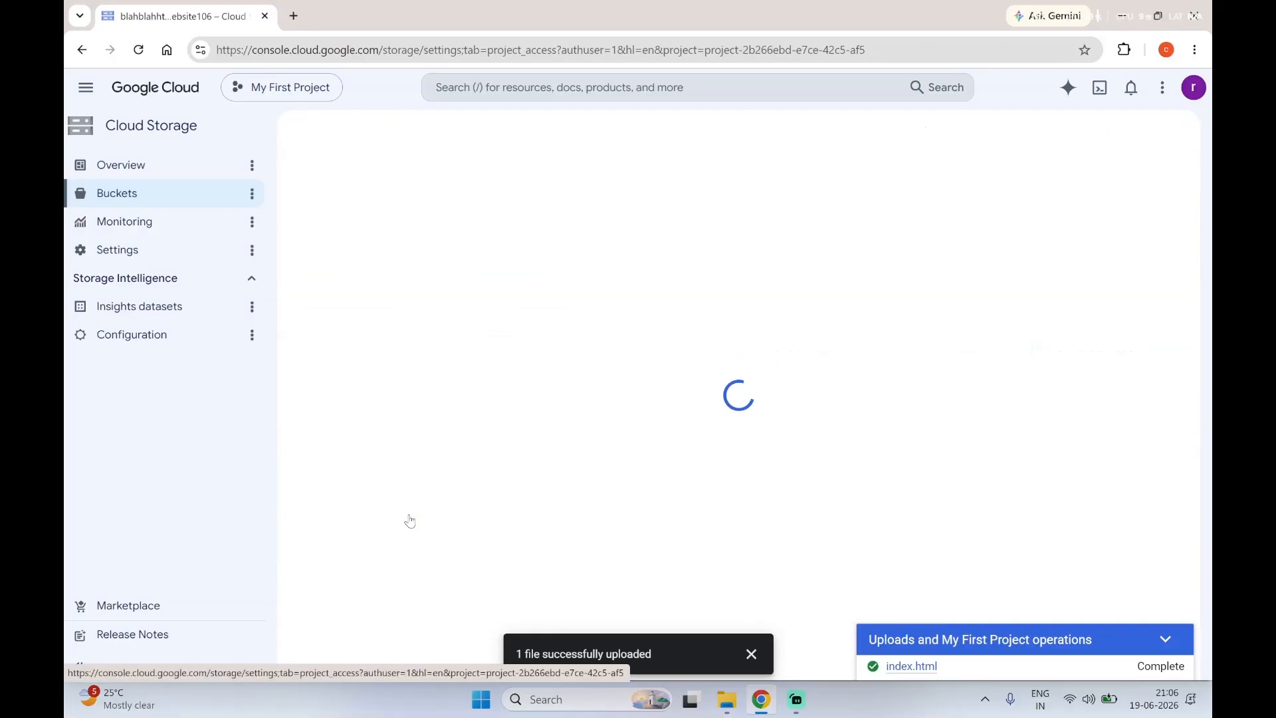
scroll(404, 458, down, 6)
scroll(405, 458, up, 5)
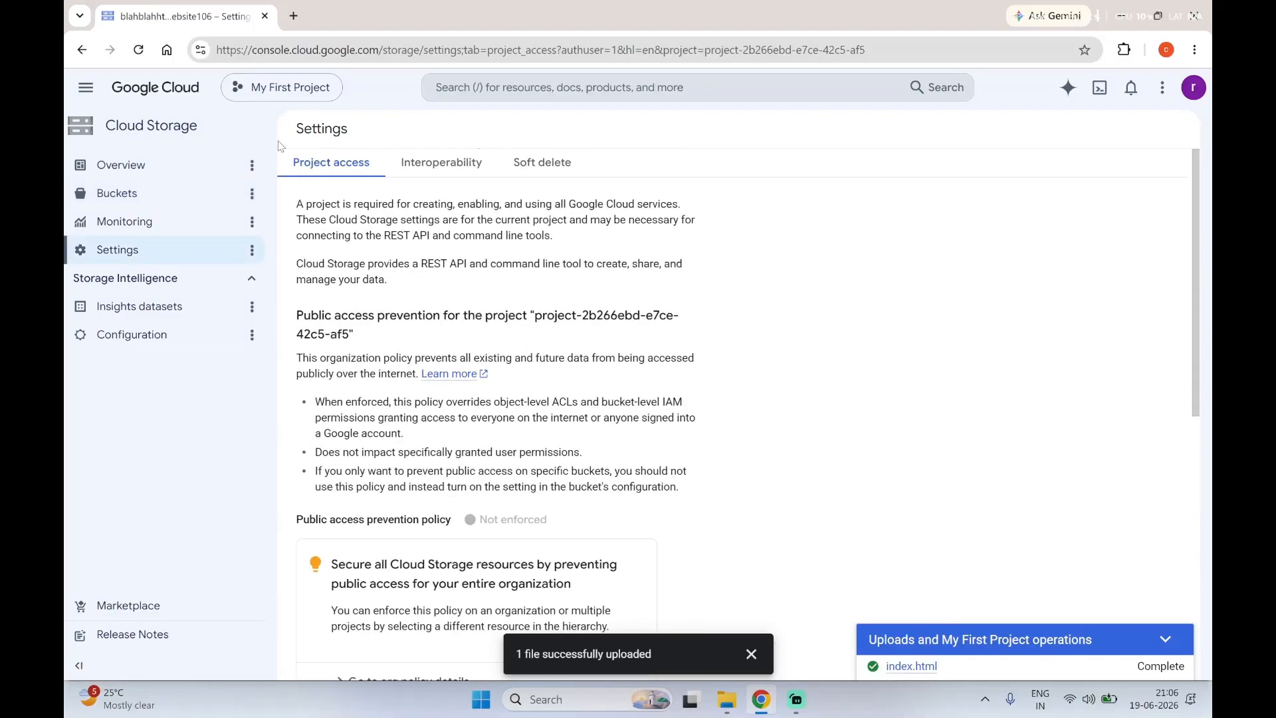
Step: Select blahblahhttpstoragewebsite106 in the bucket list and start adding a principal to its permissions
click(124, 192)
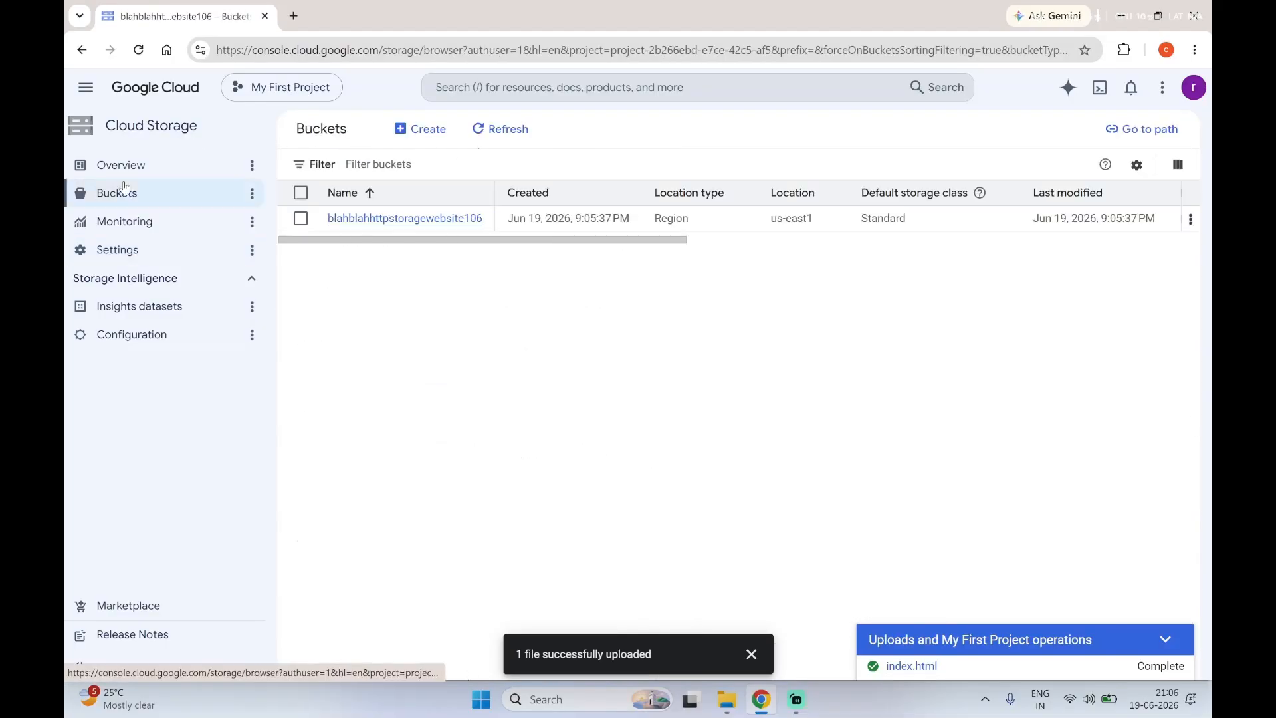
click(301, 218)
click(588, 130)
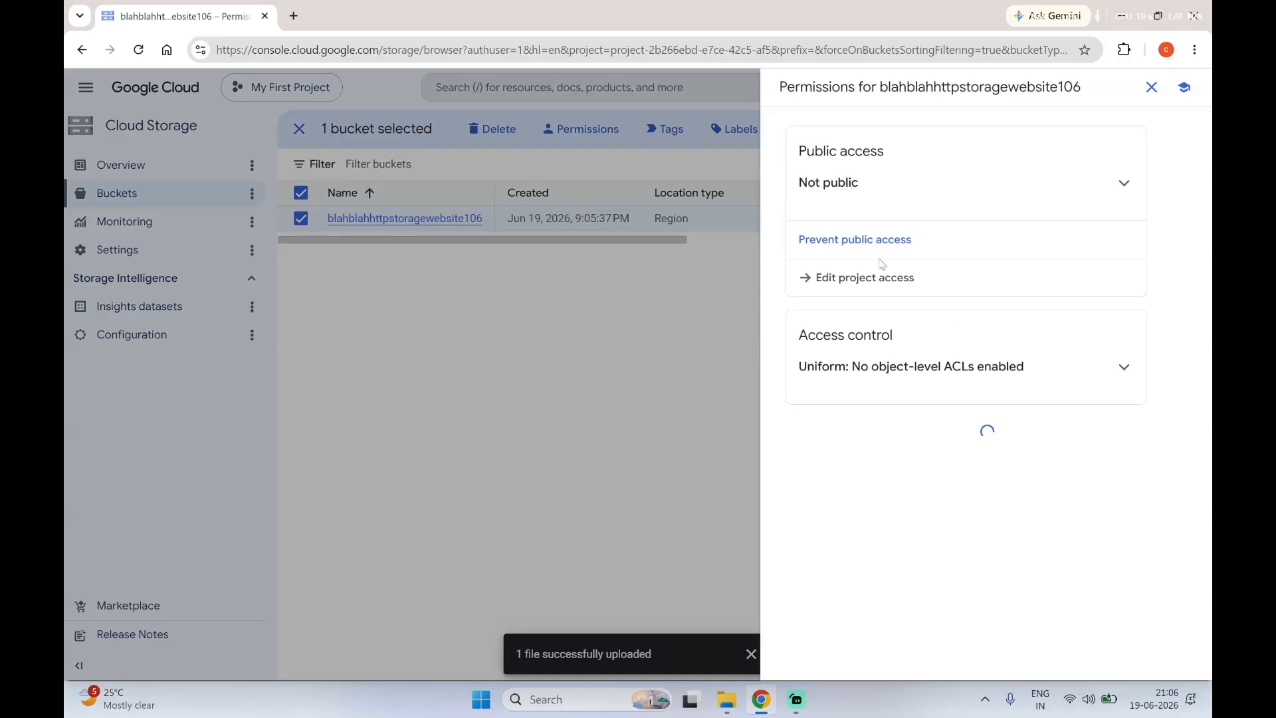
click(872, 282)
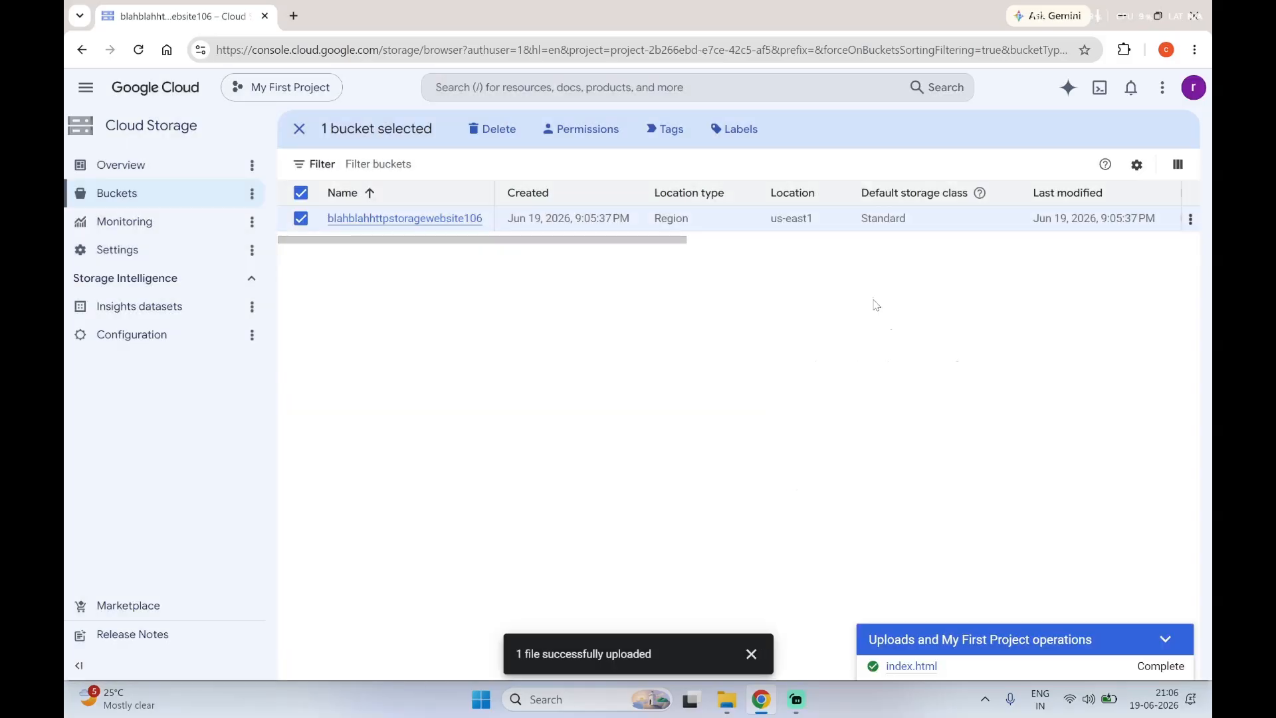
click(575, 131)
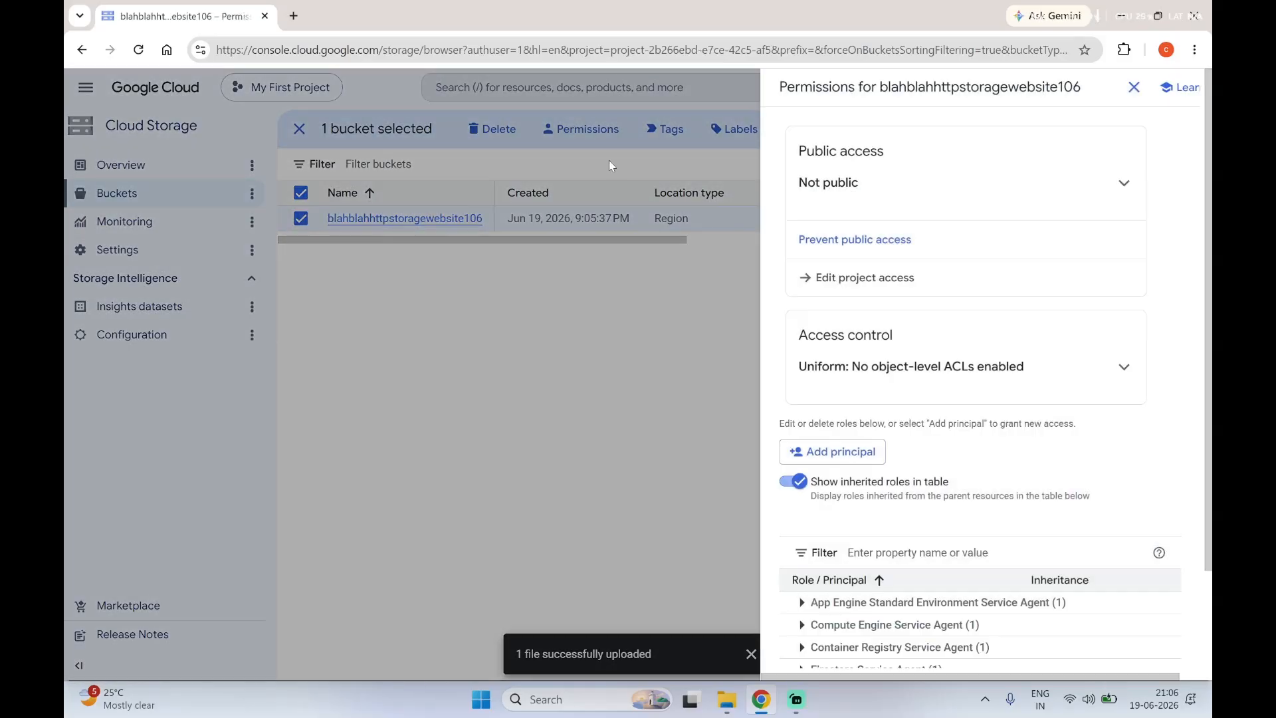
click(838, 460)
Step: Enter allUsers as the new principal for the bucket
click(655, 353)
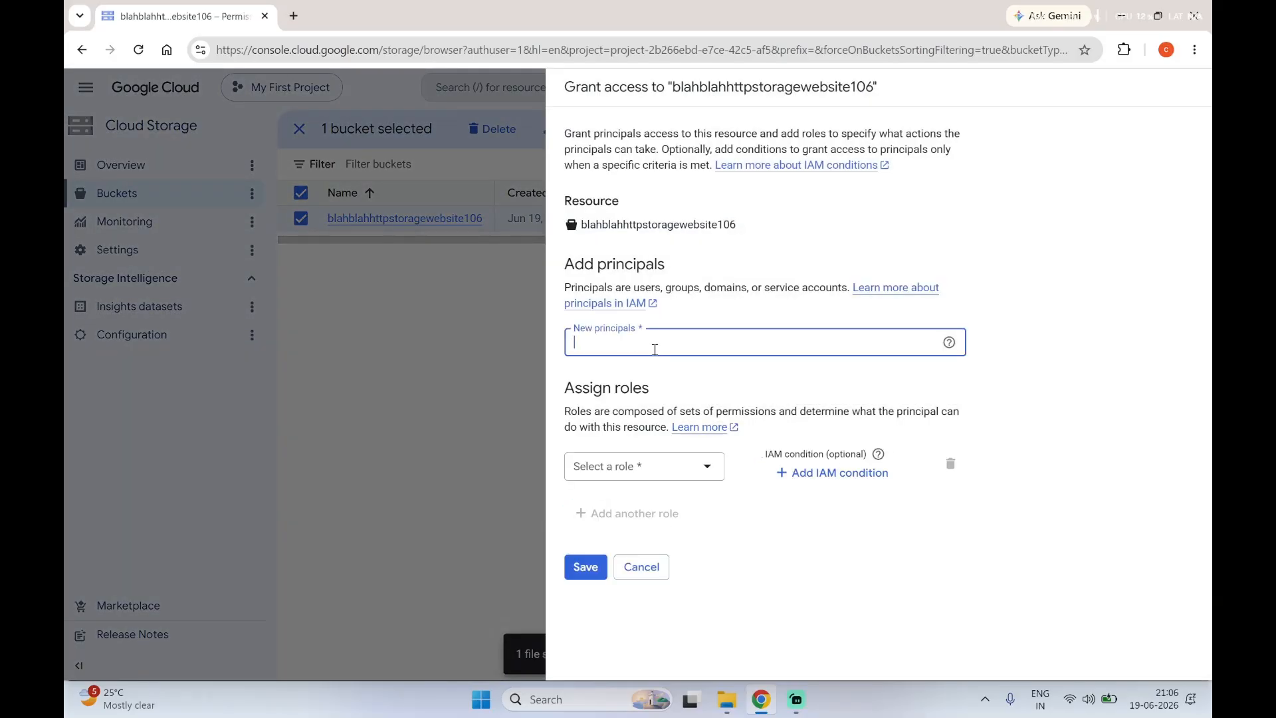
click(641, 467)
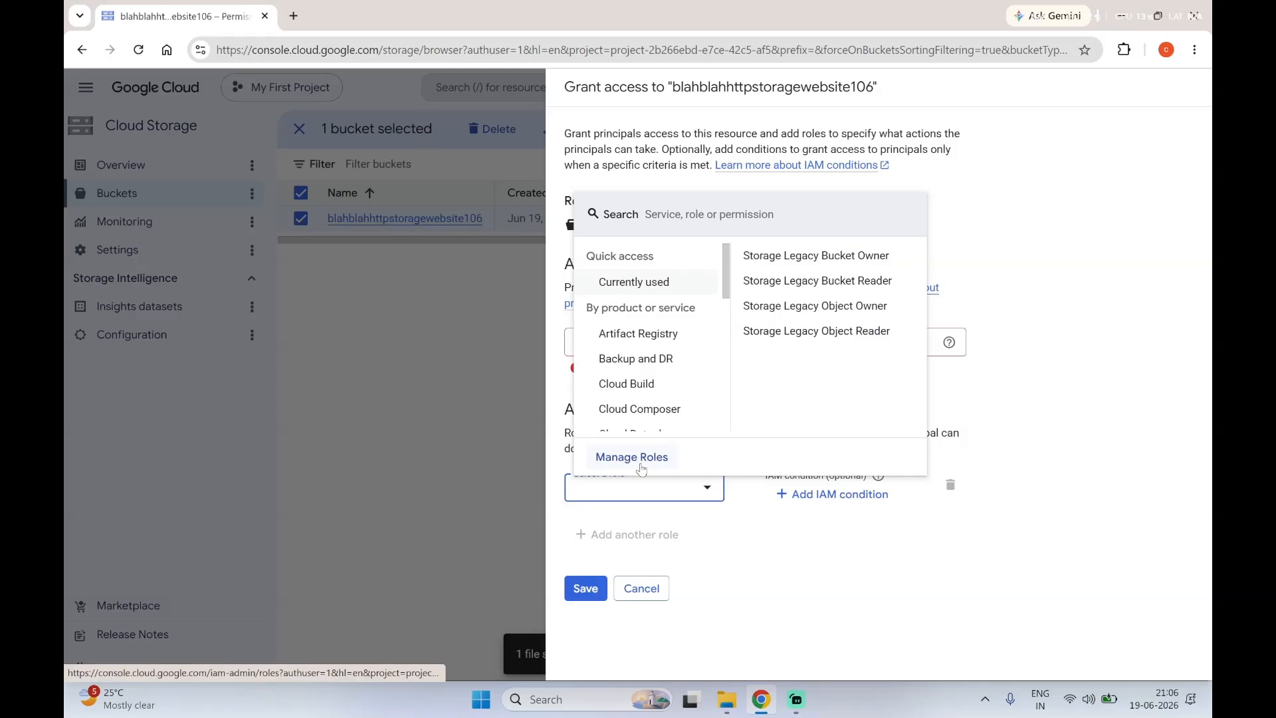
click(736, 484)
click(689, 355)
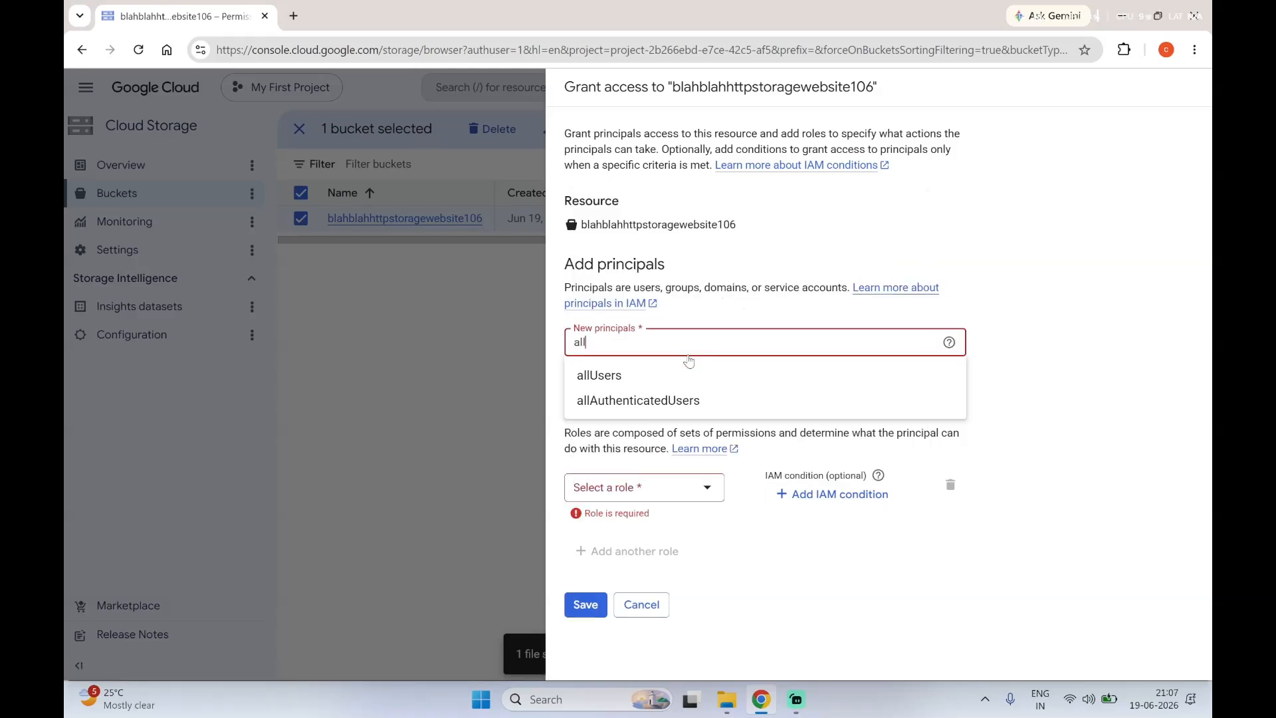
text(all)
click(650, 376)
Step: Search the roles for Storage Object Viewer and assign that role to allUsers
click(657, 525)
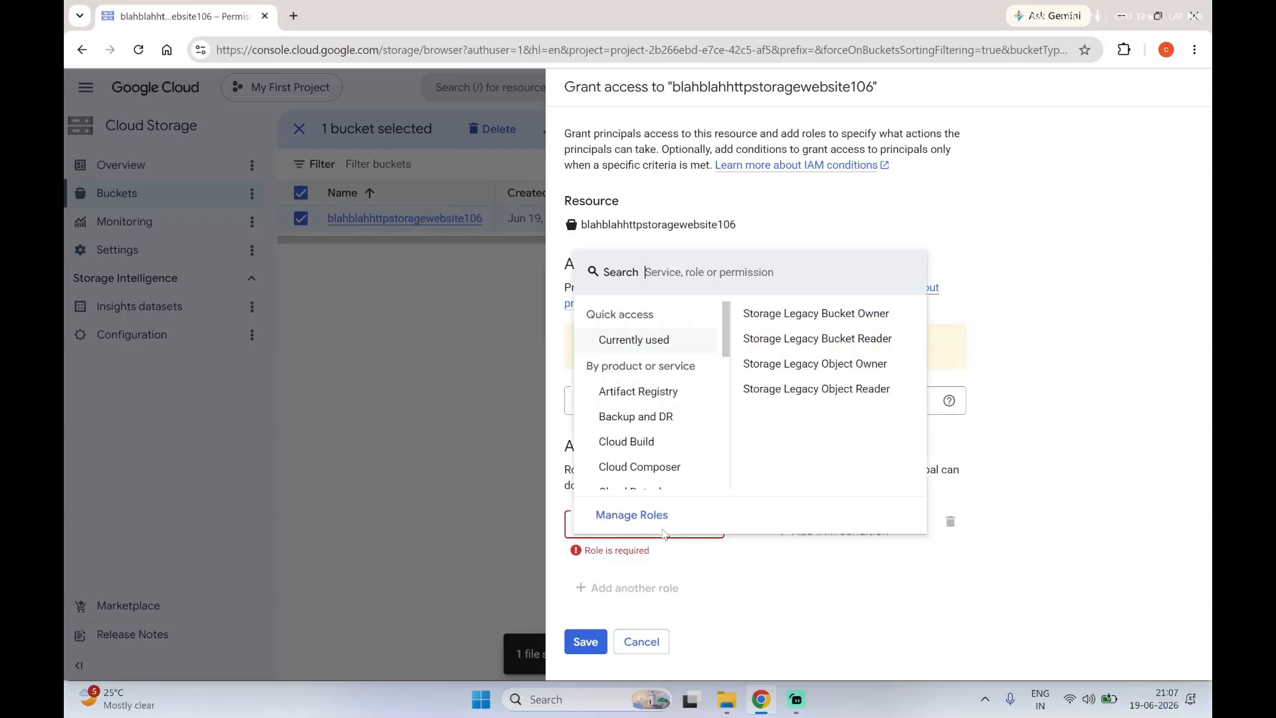
click(735, 535)
drag(644, 337, 784, 357)
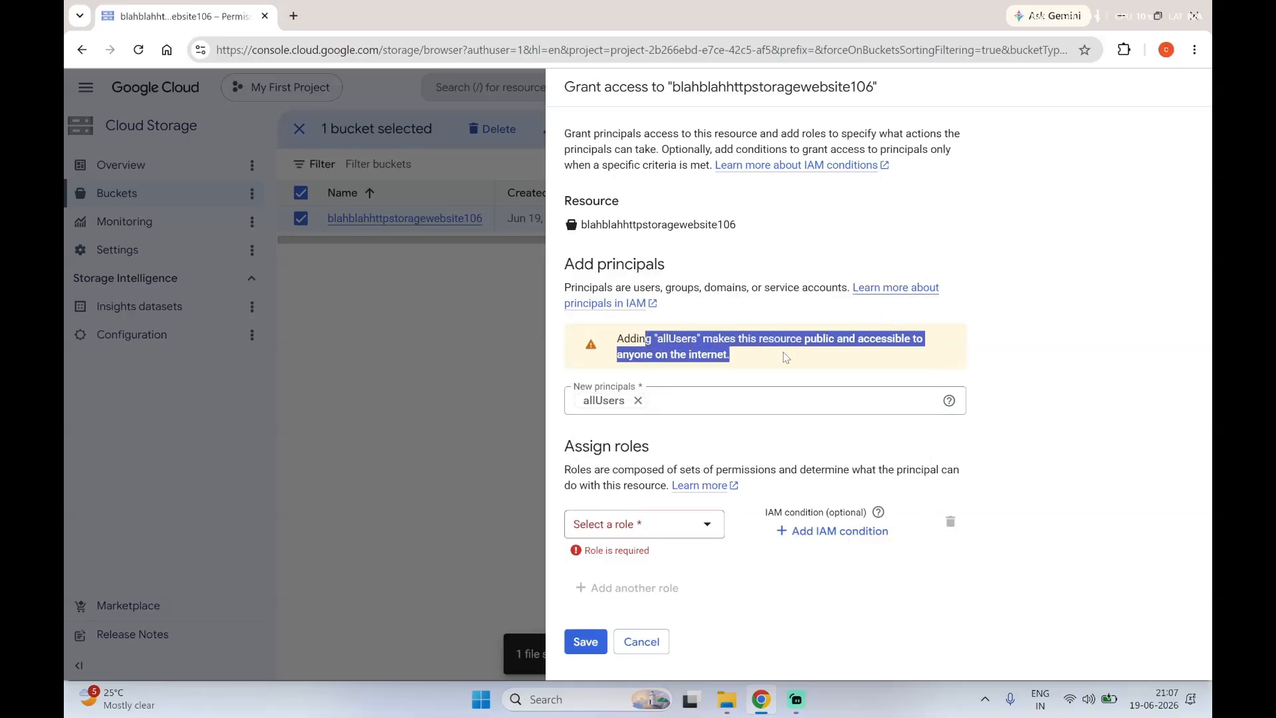
click(786, 358)
click(652, 529)
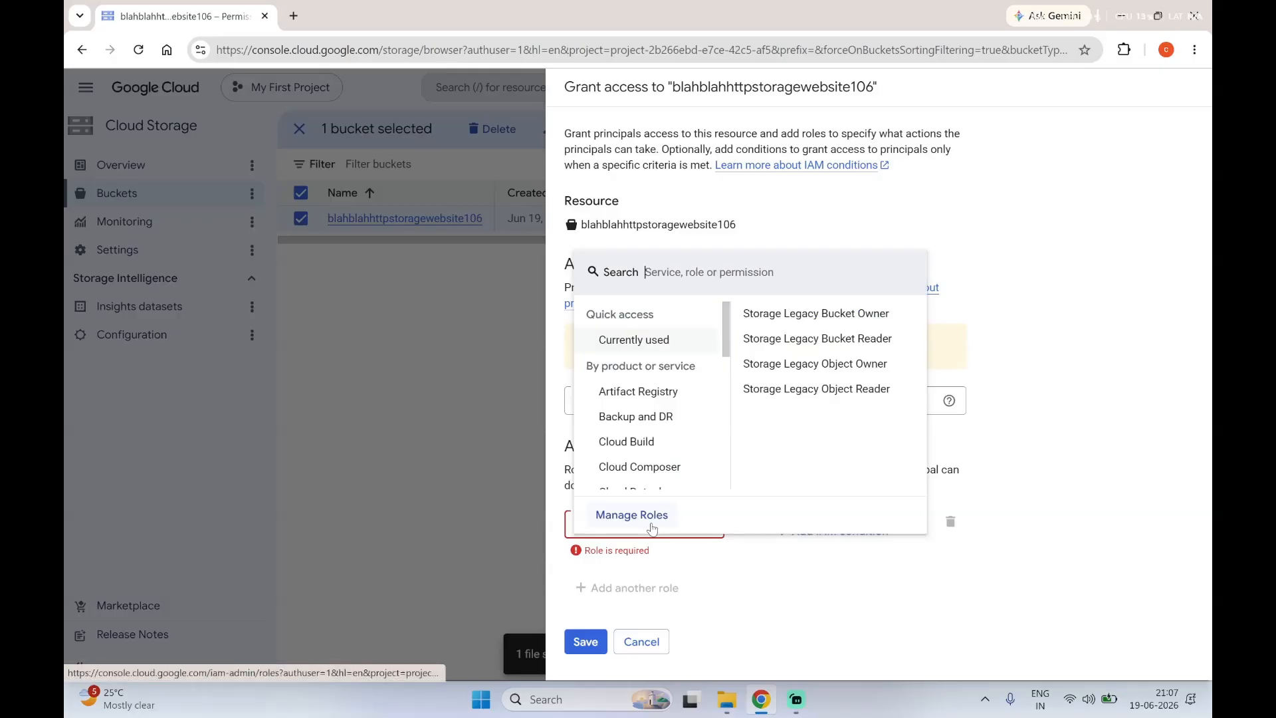
click(670, 547)
click(663, 527)
text(storage)
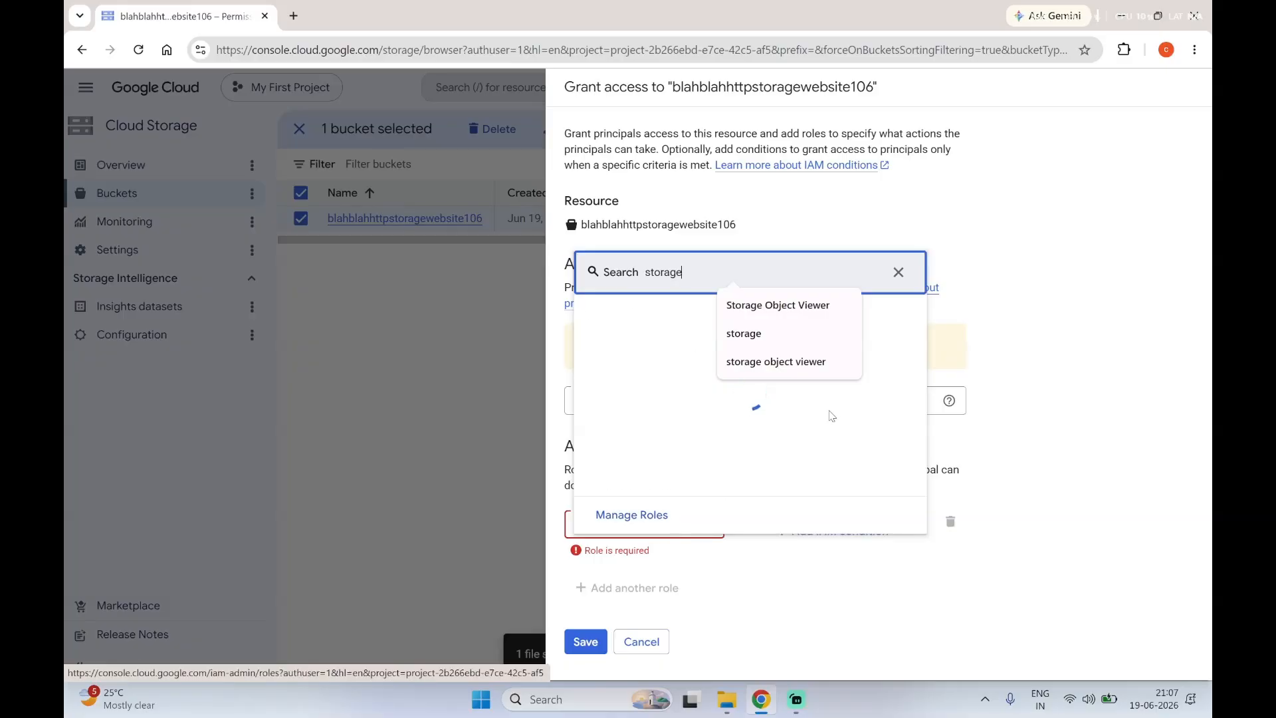
click(774, 305)
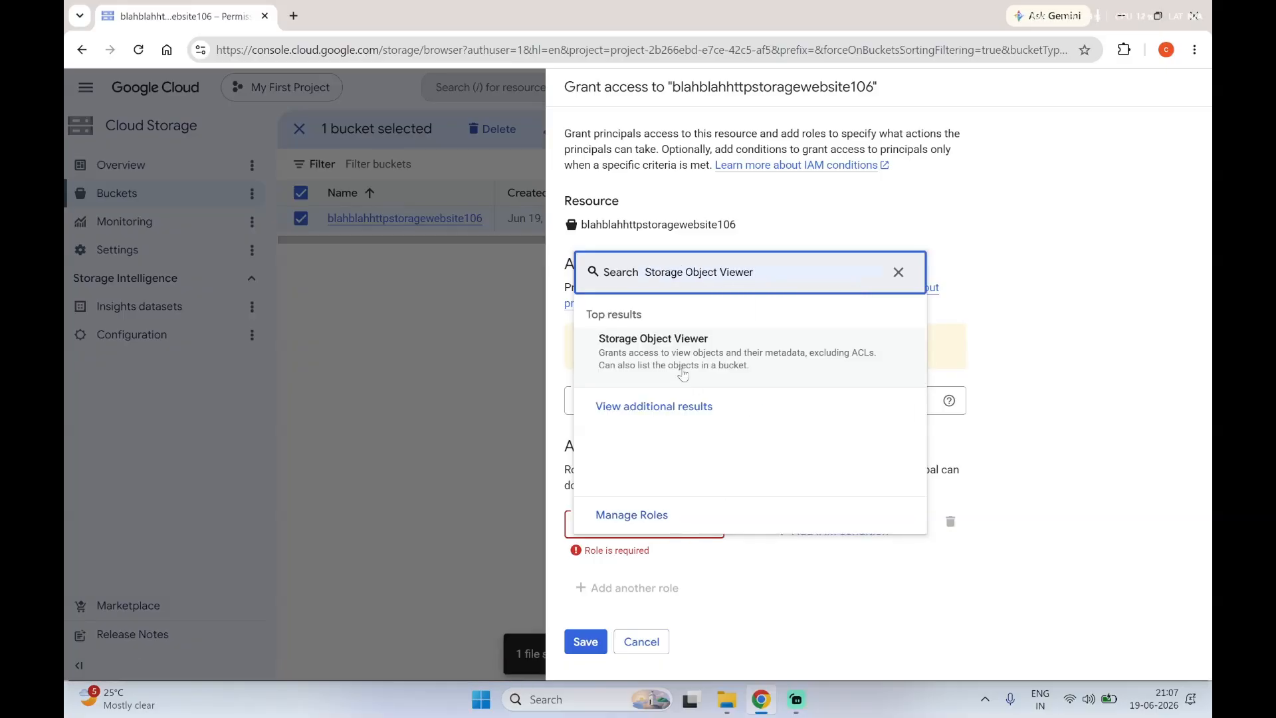
click(685, 372)
Step: Save the access grant, allow public access to the bucket, and close its permissions
click(591, 658)
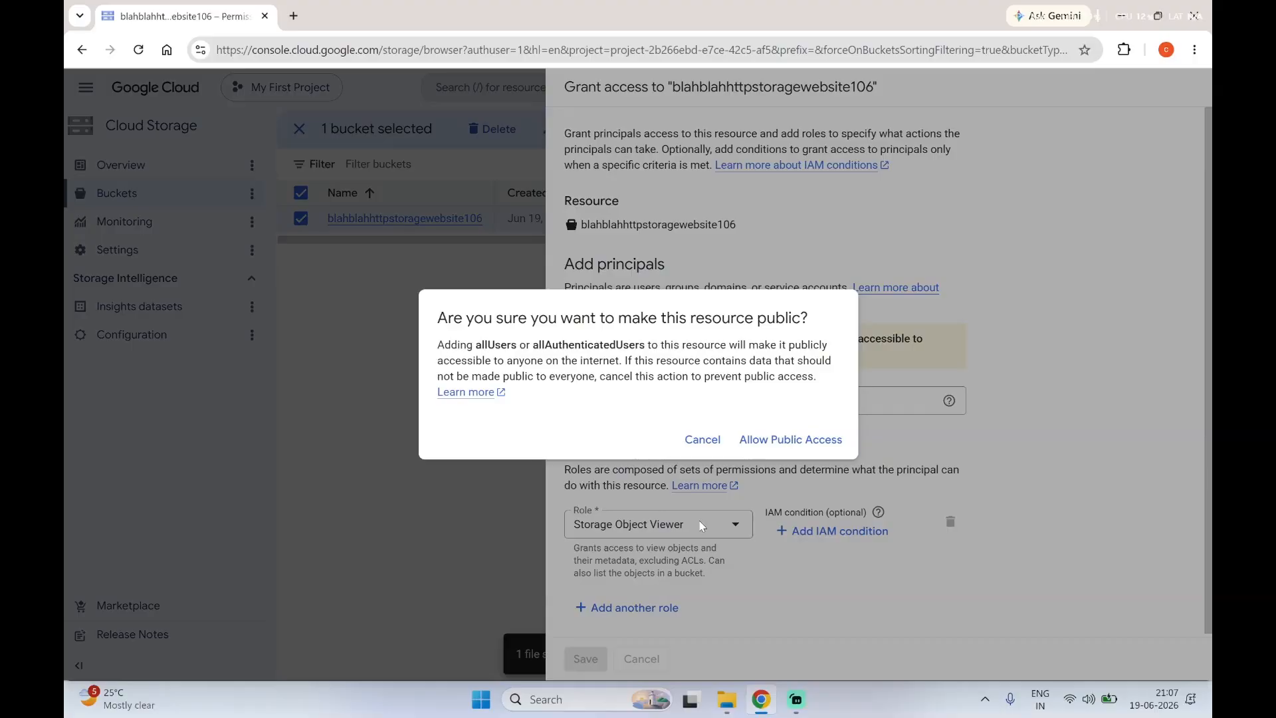
click(777, 450)
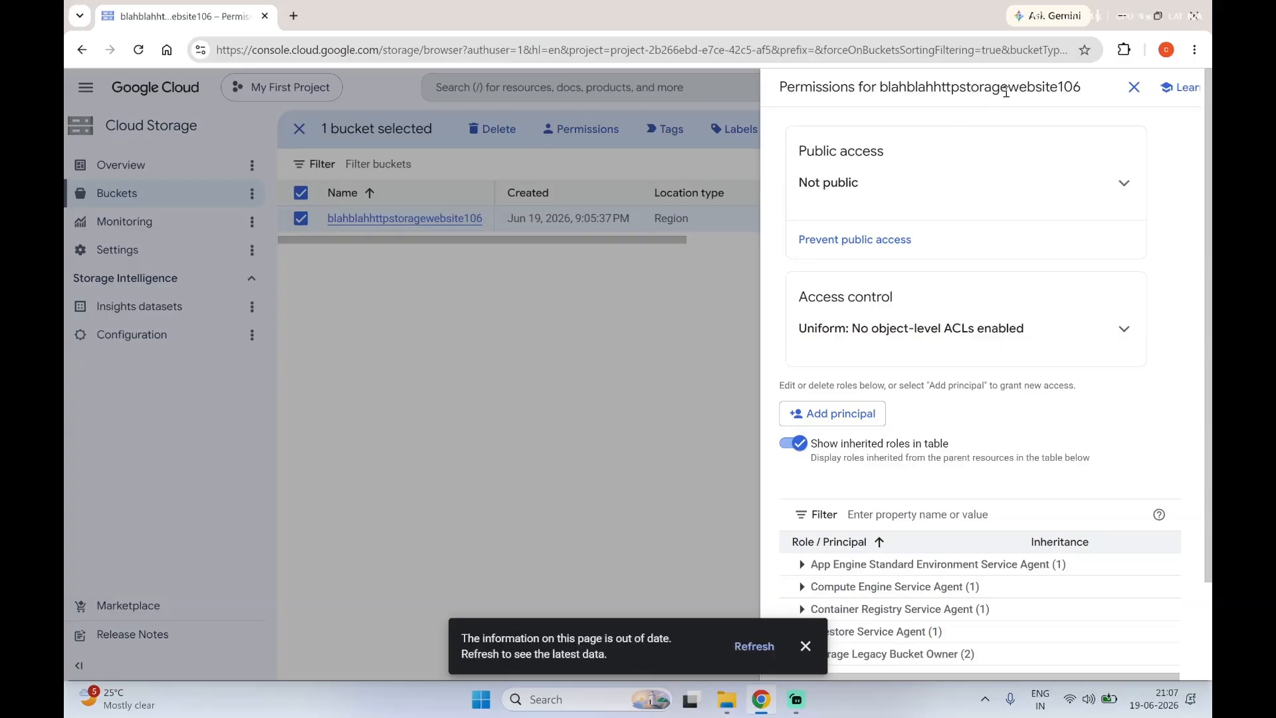
click(1133, 88)
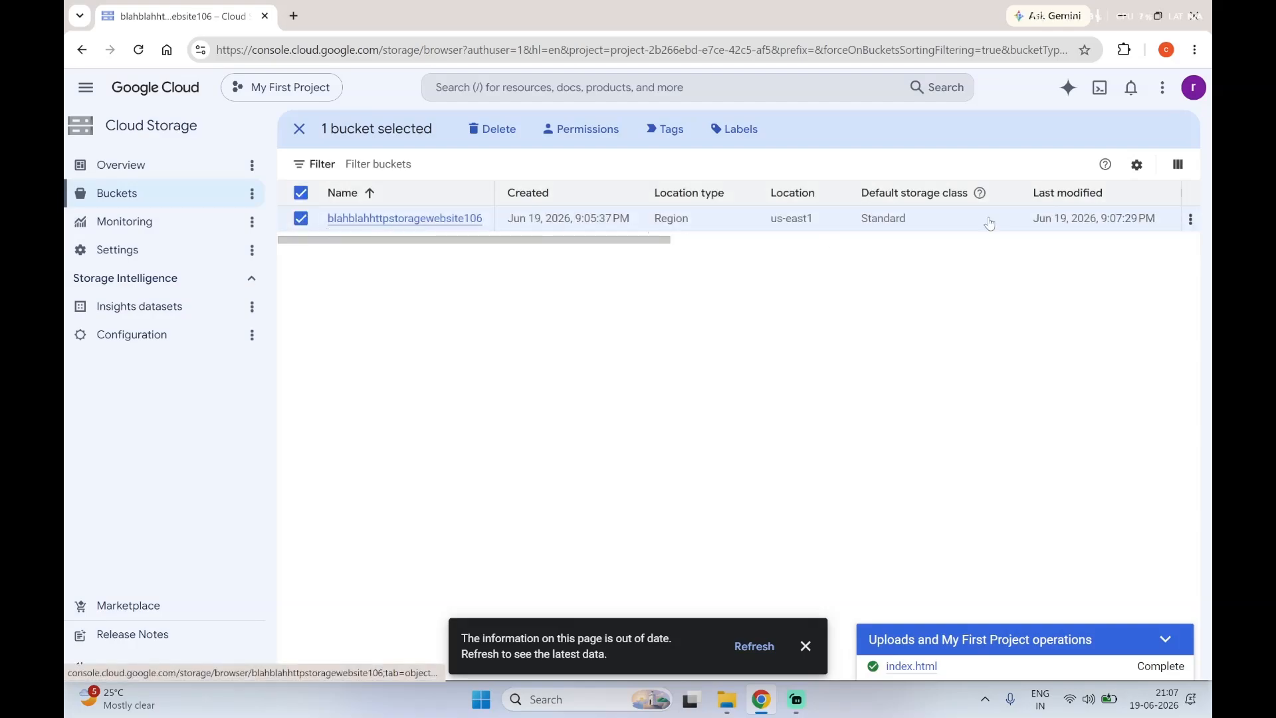
Step: Set the index page suffix in the bucket's website configuration to index.html and save it without an error page
click(1190, 219)
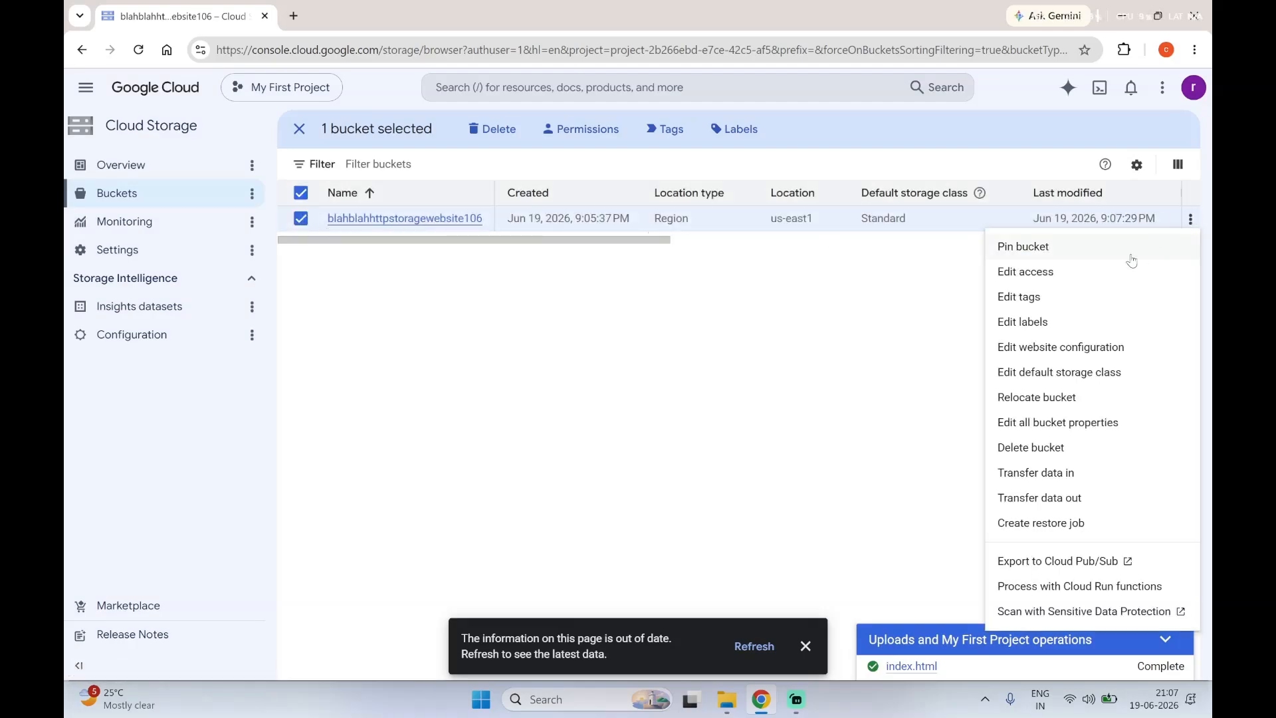
click(1064, 347)
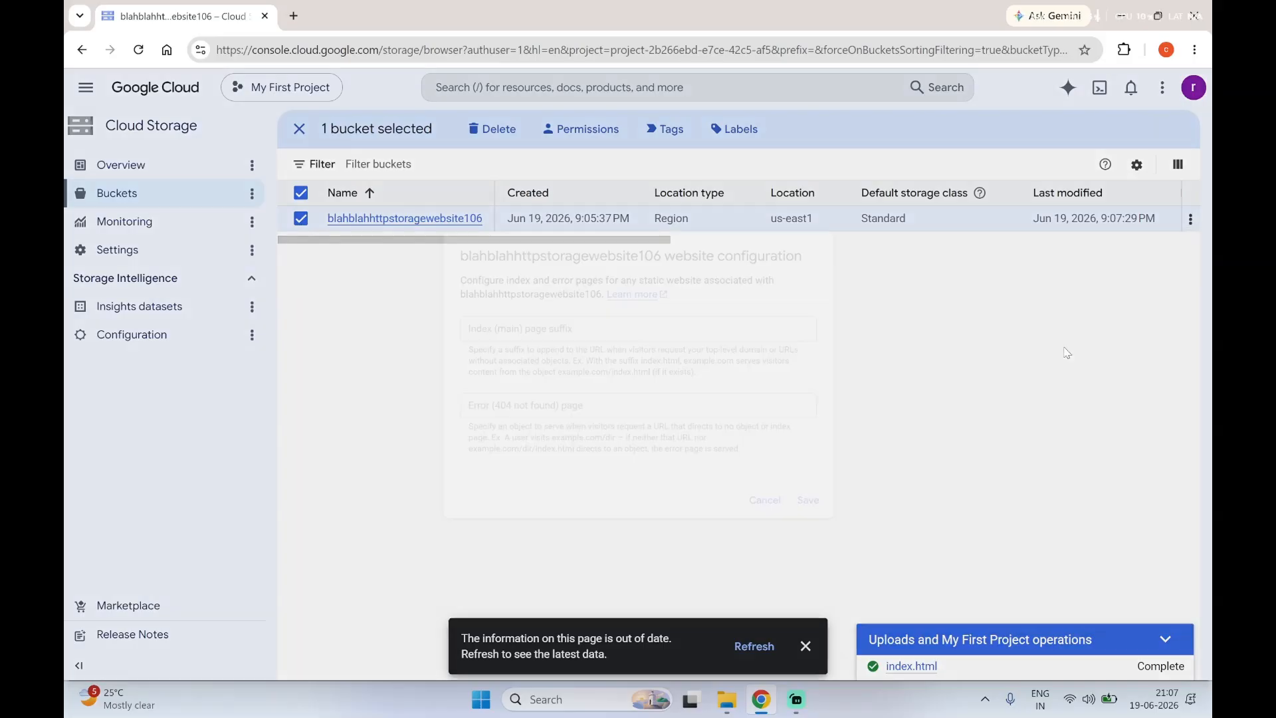
click(503, 331)
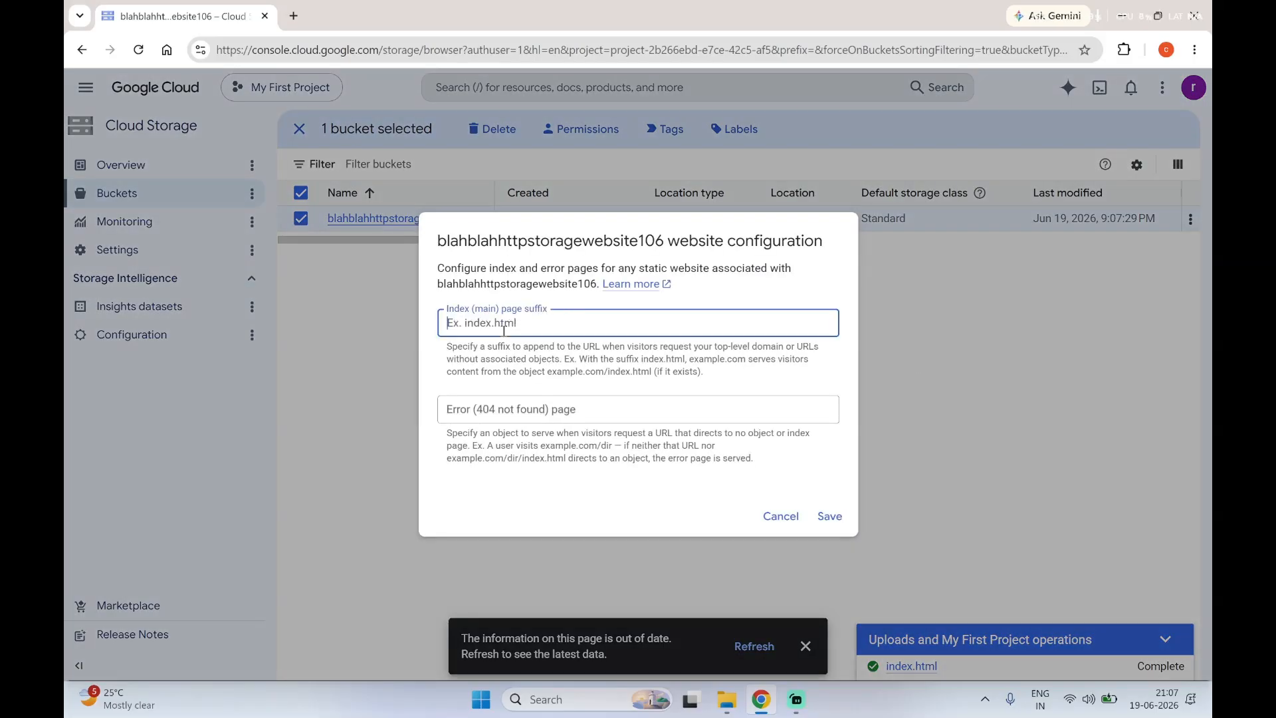
text(index.html)
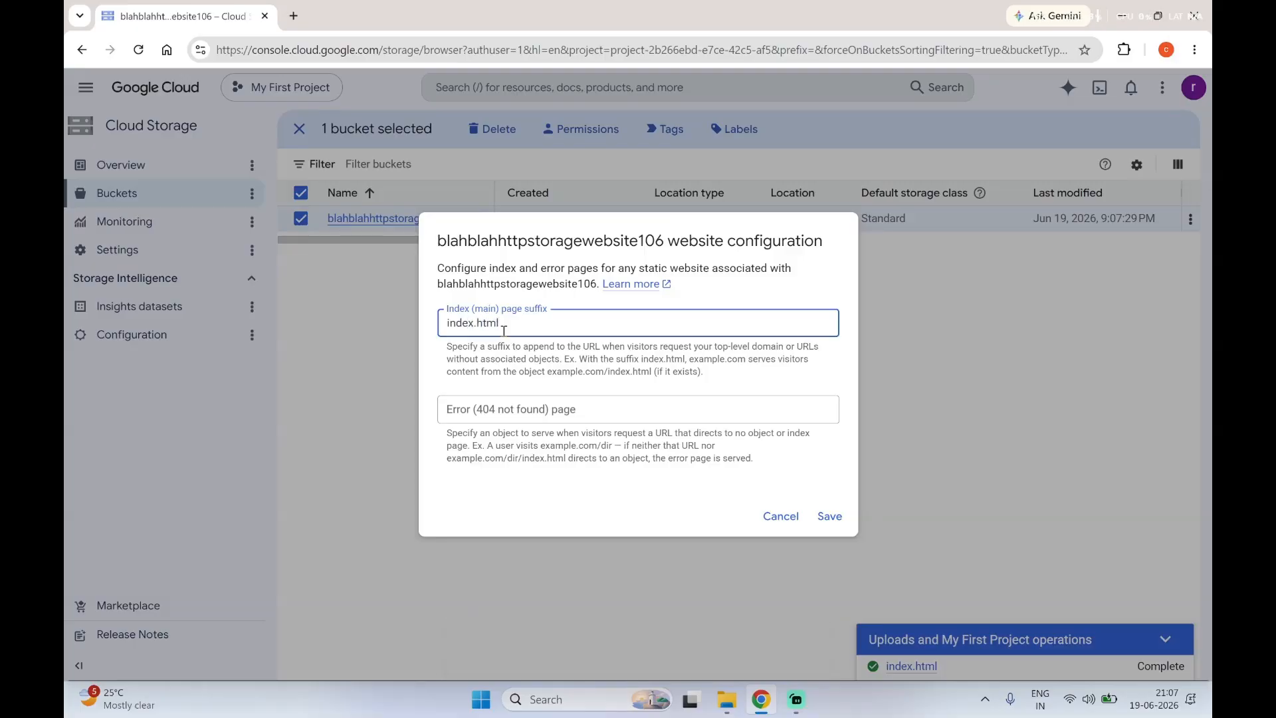
click(579, 414)
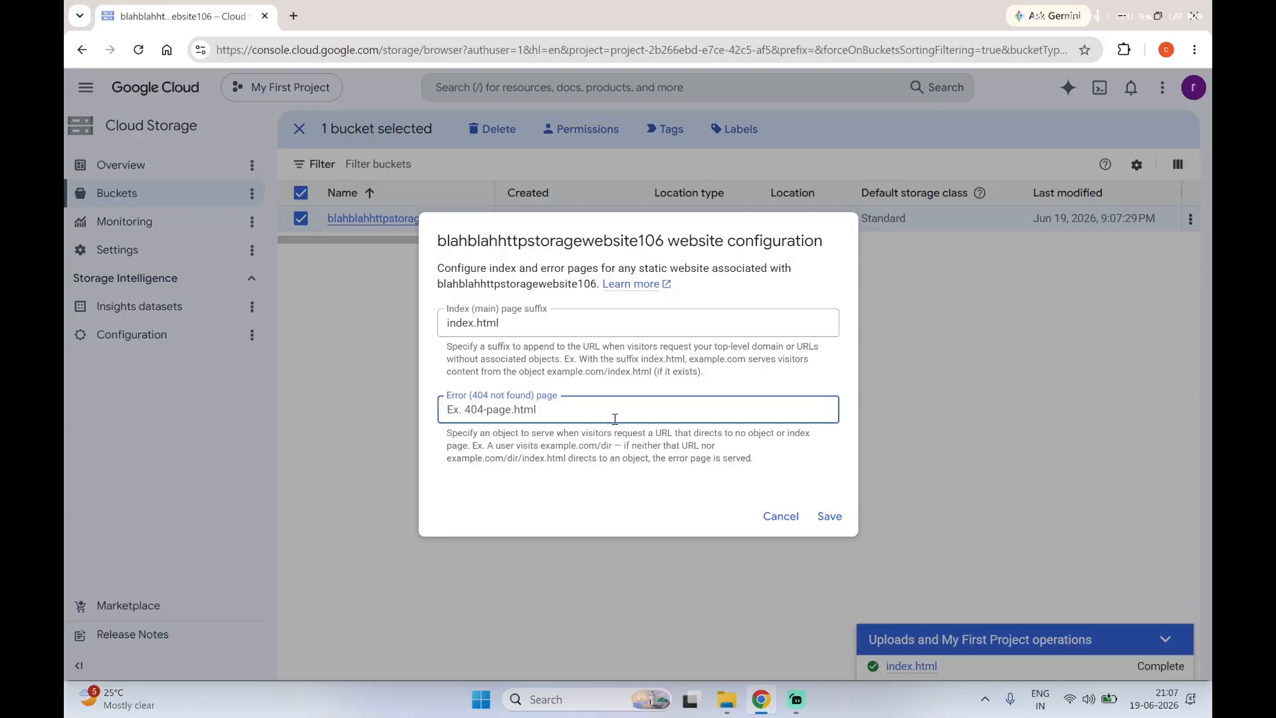
click(824, 528)
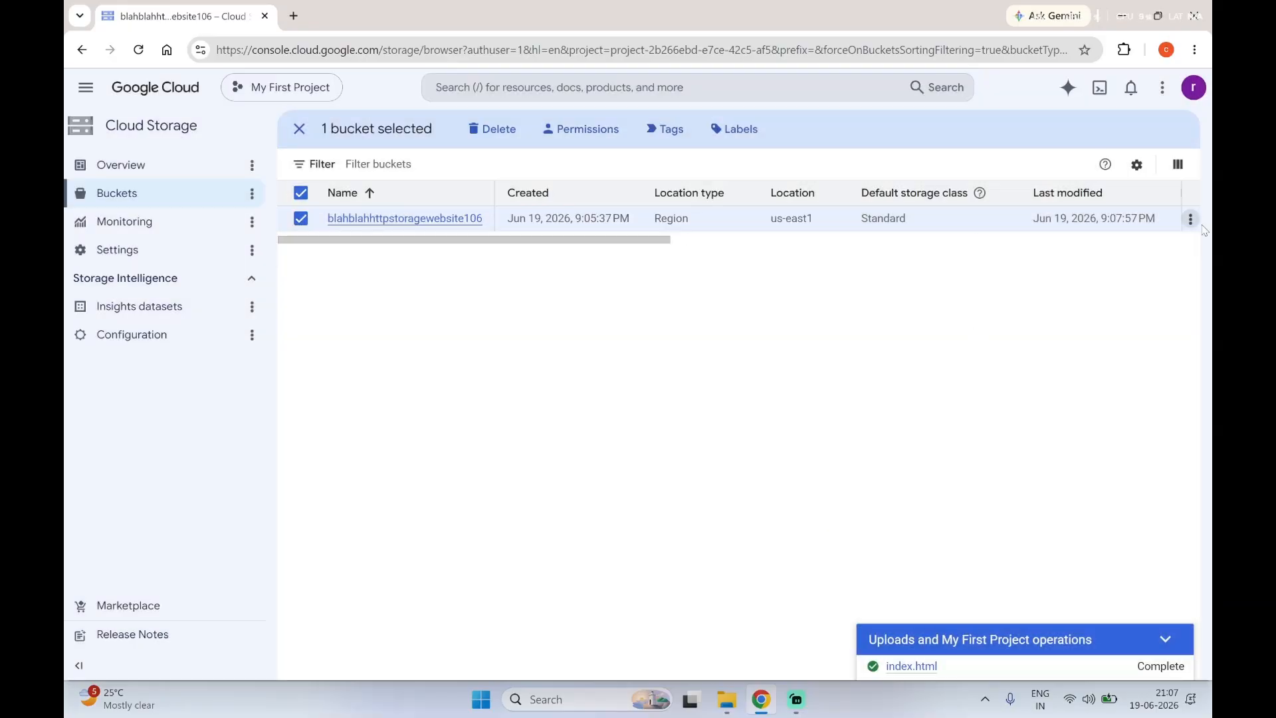
Step: Reopen the bucket's website configuration and check the index page suffix
click(1190, 220)
click(1072, 346)
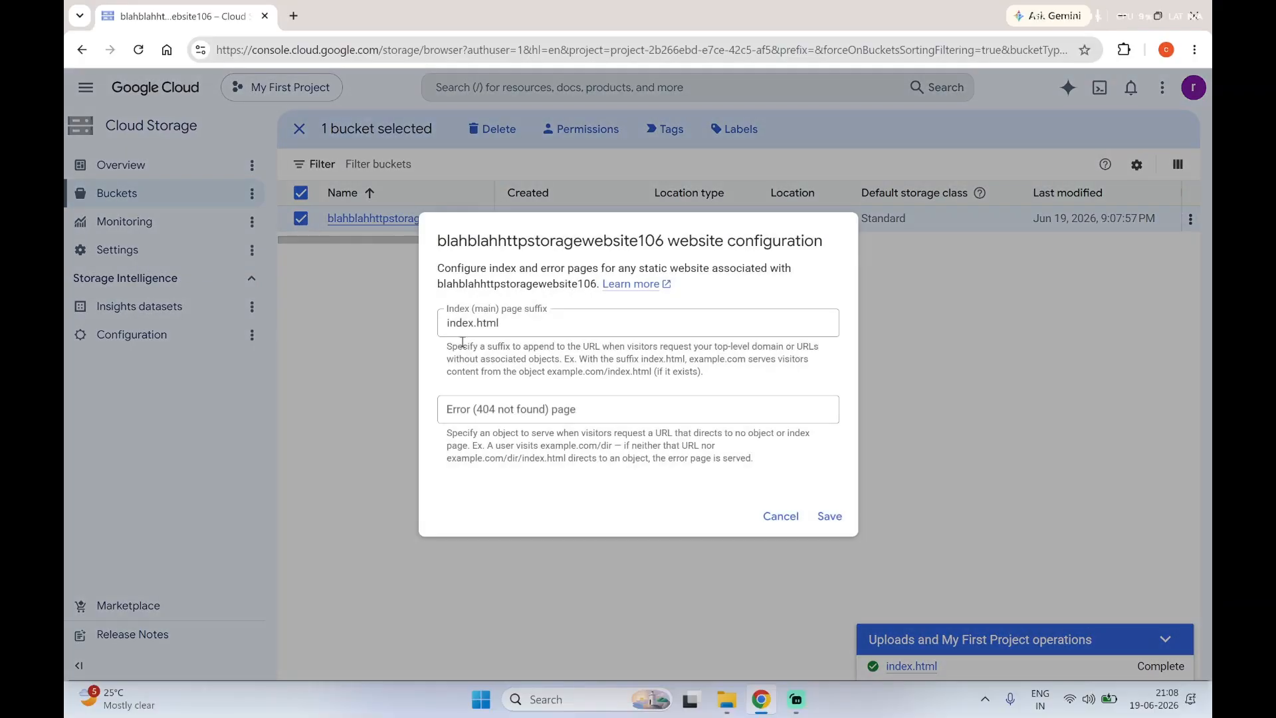
click(516, 325)
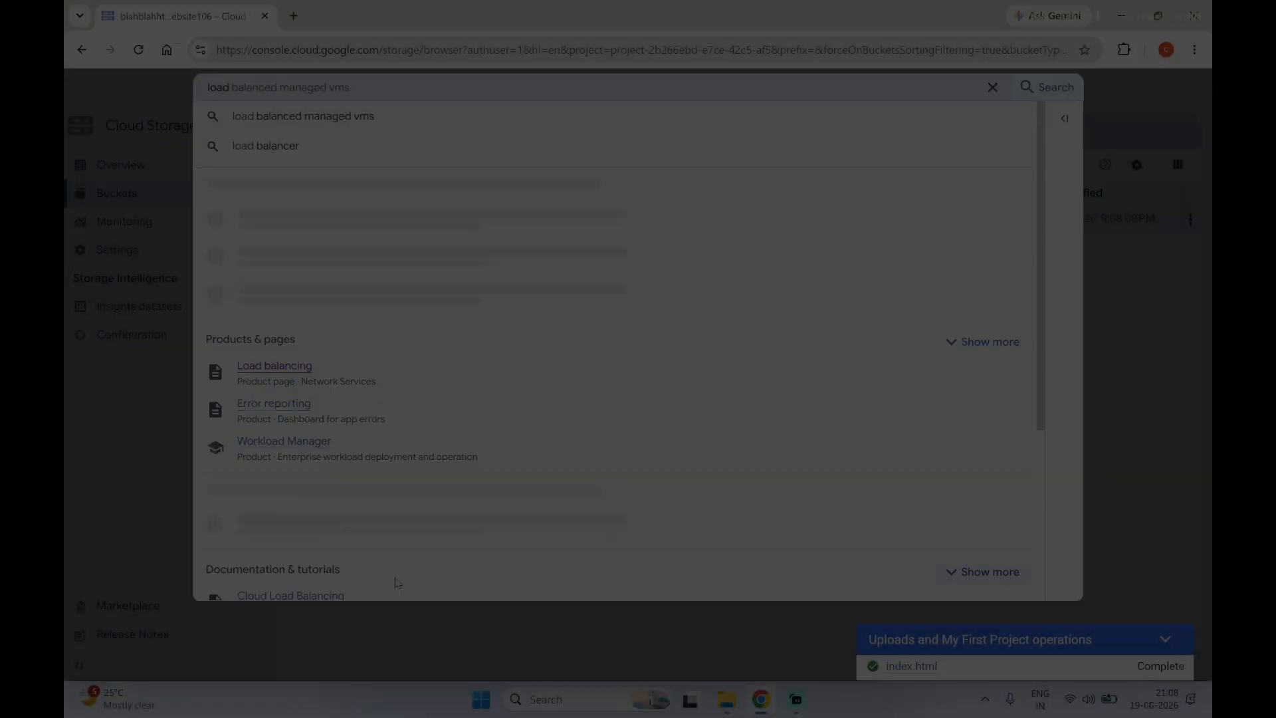
Step: Open the Load balancing product and start creating a public facing Application Load Balancer for global workloads
click(261, 368)
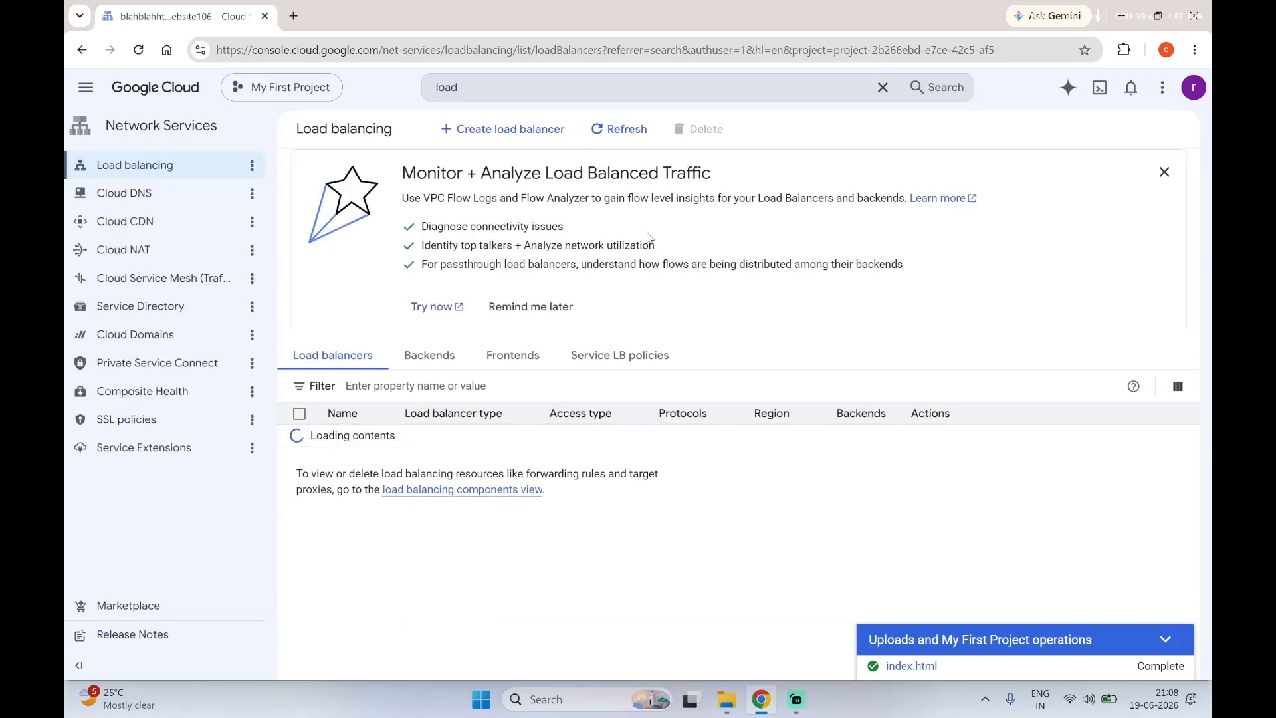
click(538, 132)
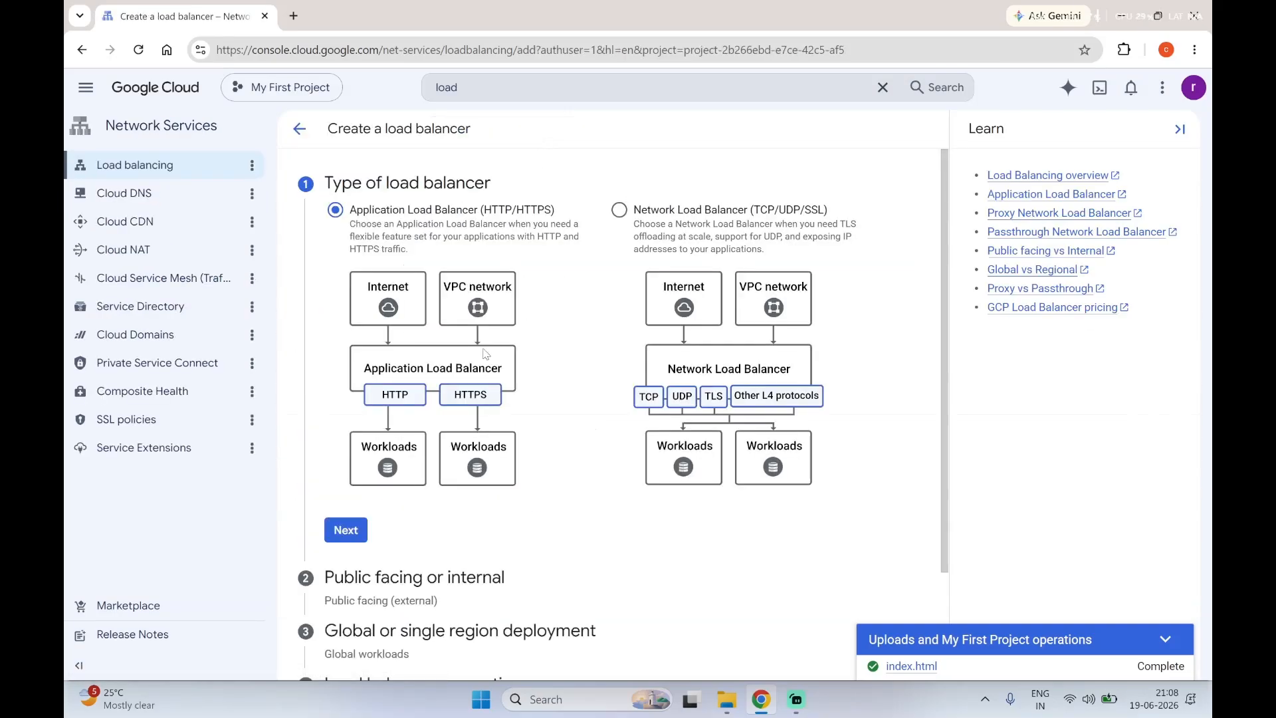
click(340, 527)
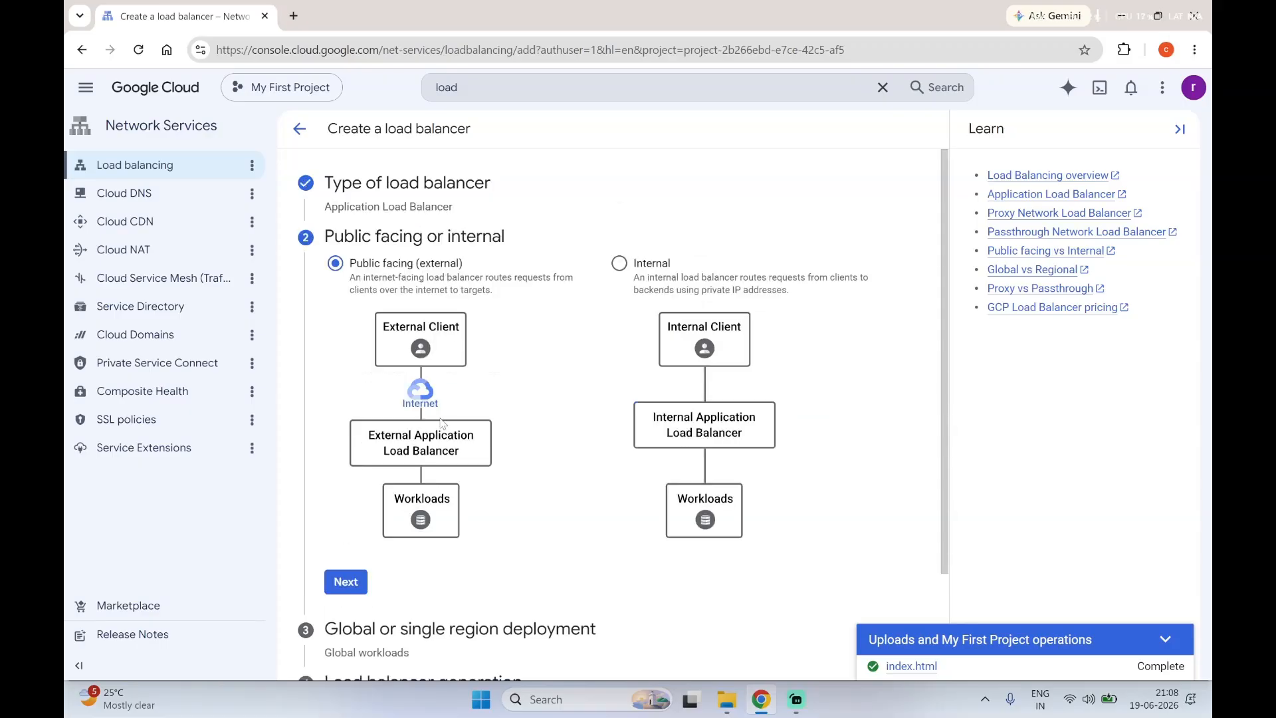
click(354, 578)
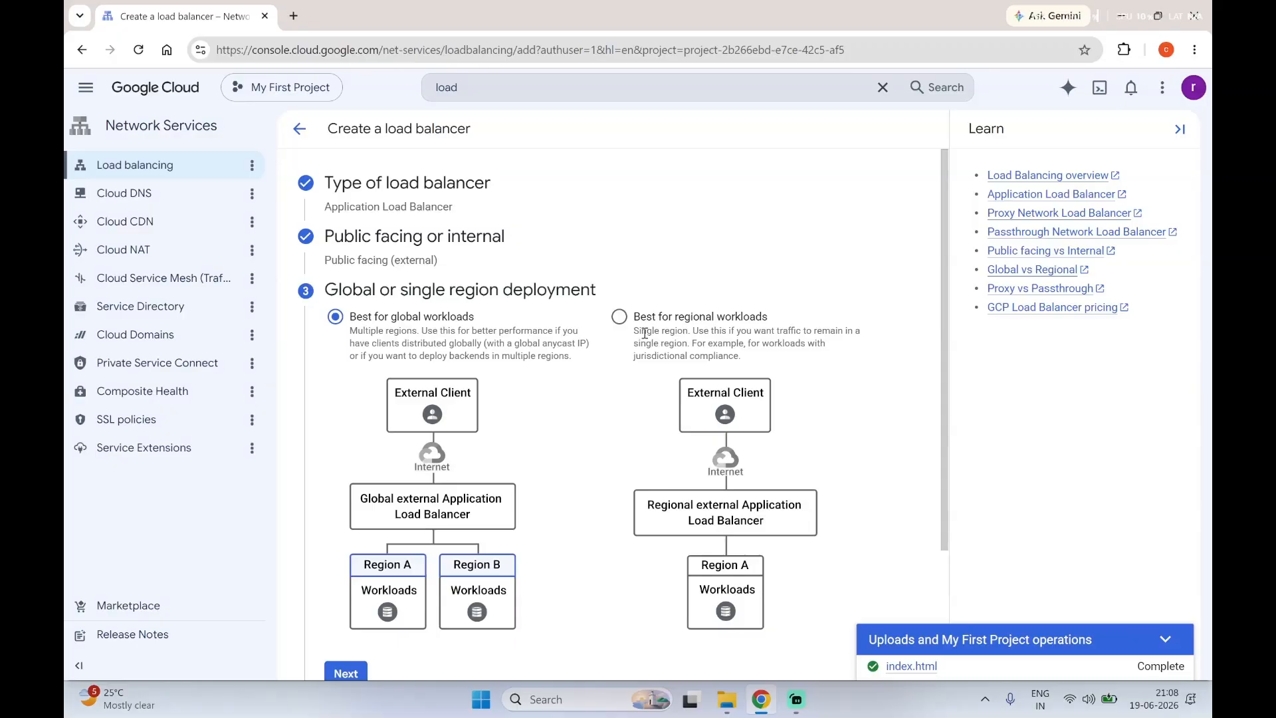
scroll(351, 591, down, 3)
click(347, 516)
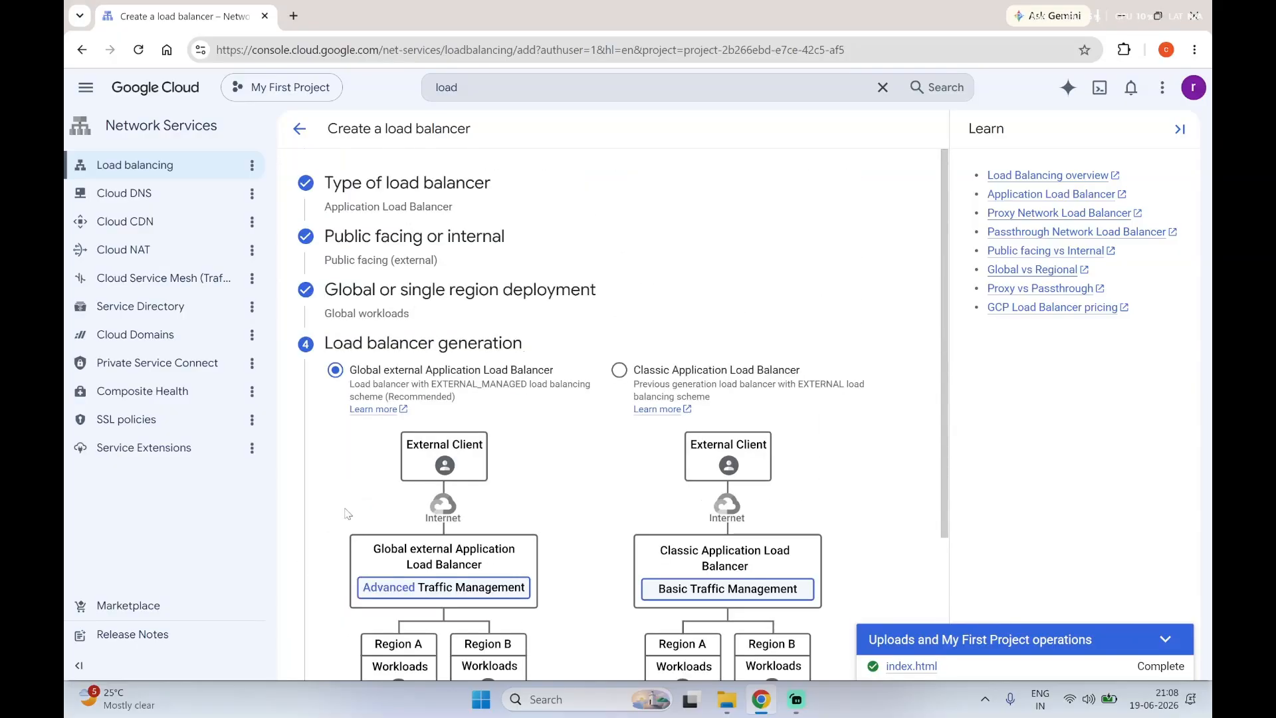
Step: Accept the Global external Application Load Balancer generation and proceed to configuring the load balancer
scroll(346, 513, down, 3)
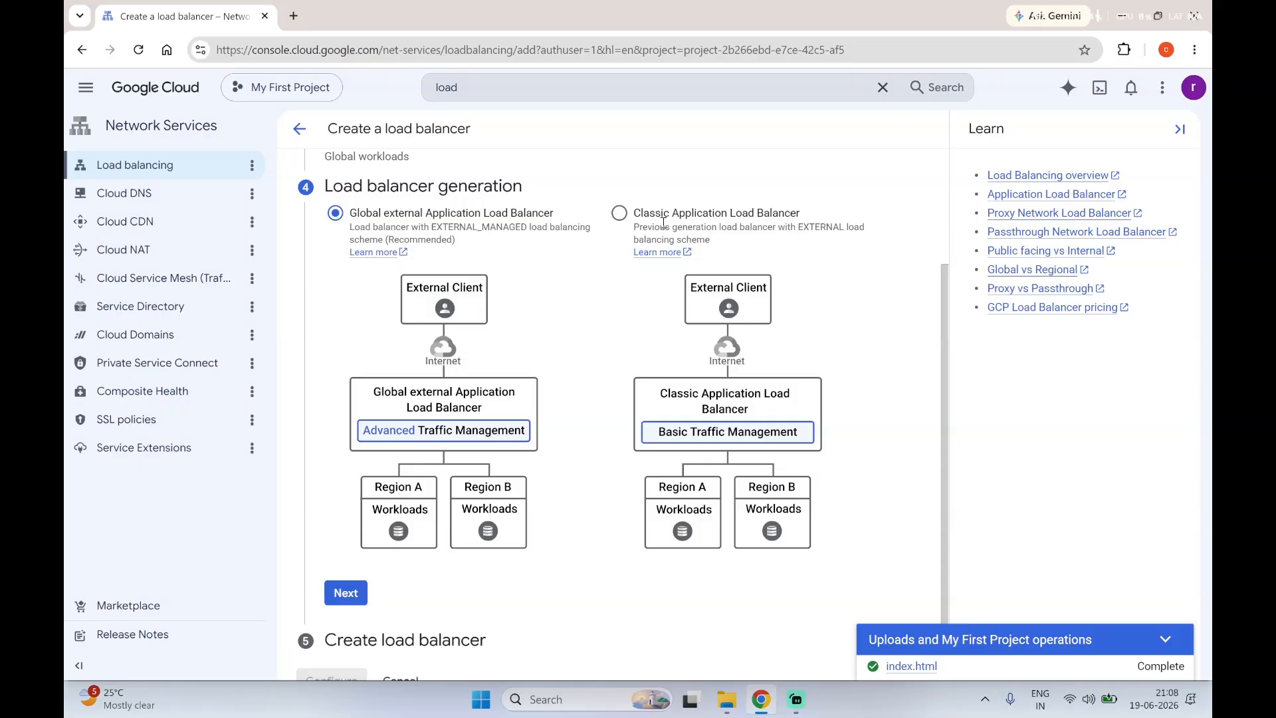
drag(749, 229, 803, 243)
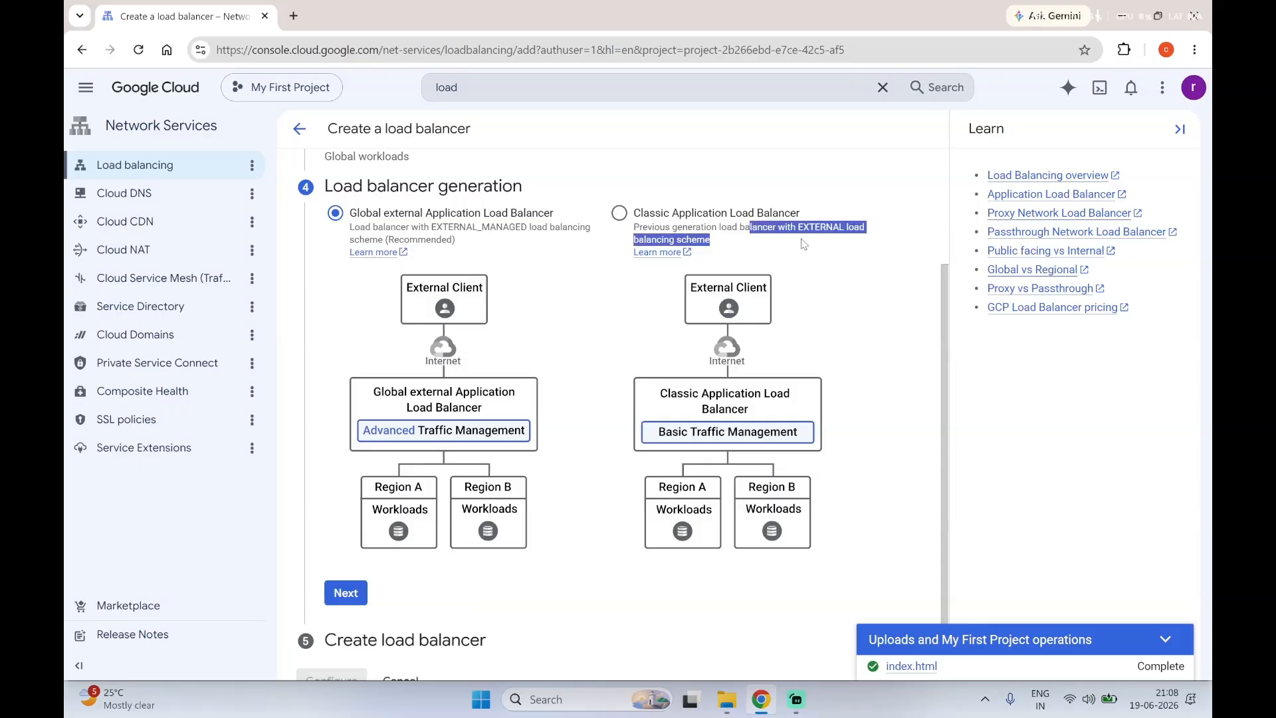
click(803, 244)
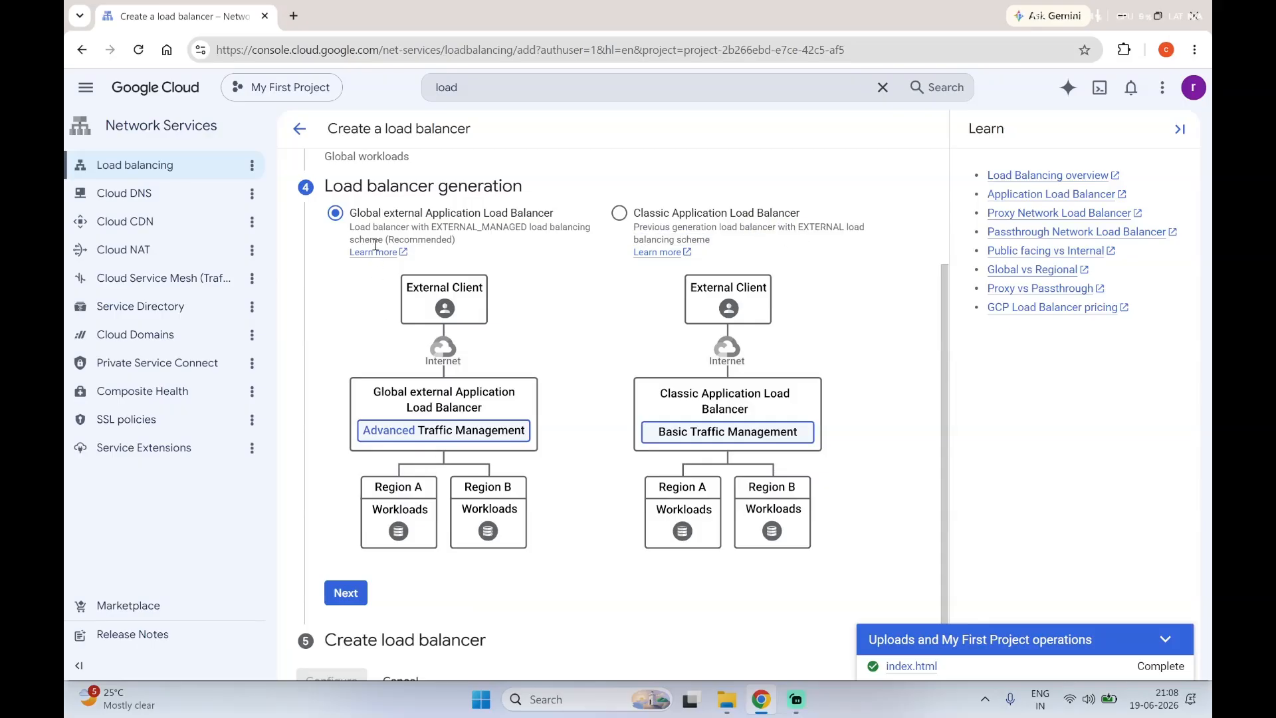
click(347, 593)
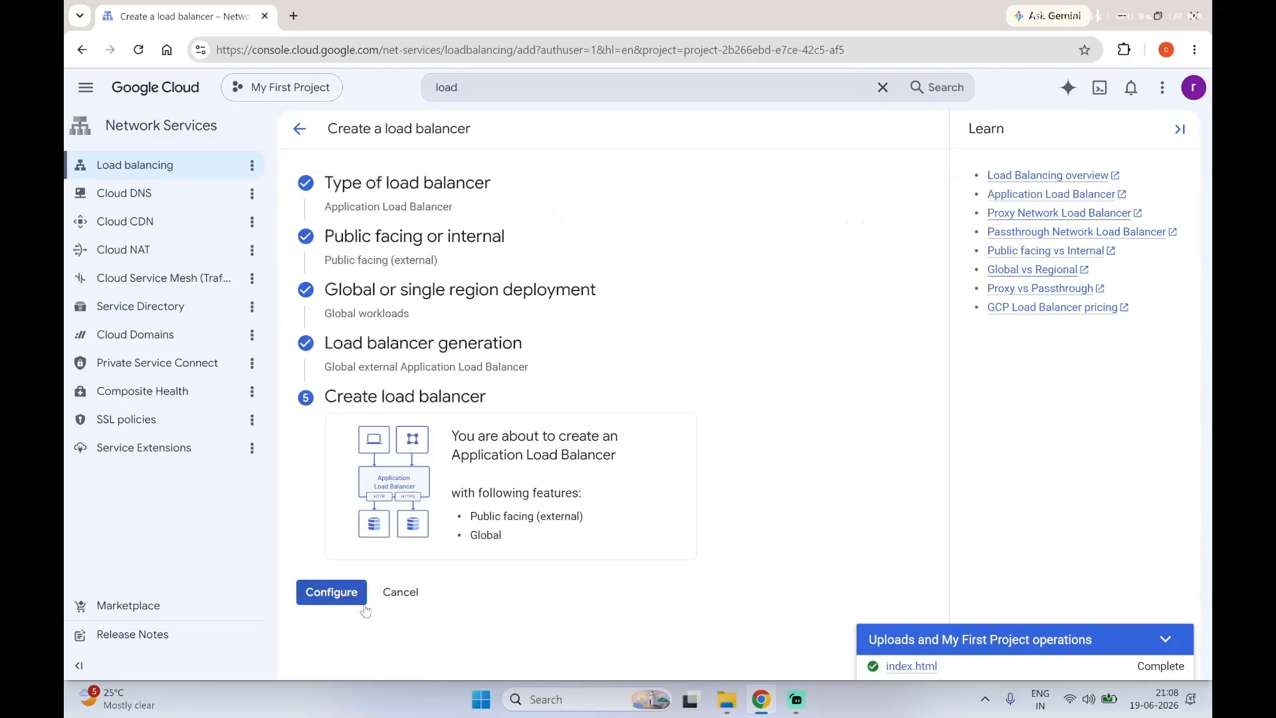
click(344, 596)
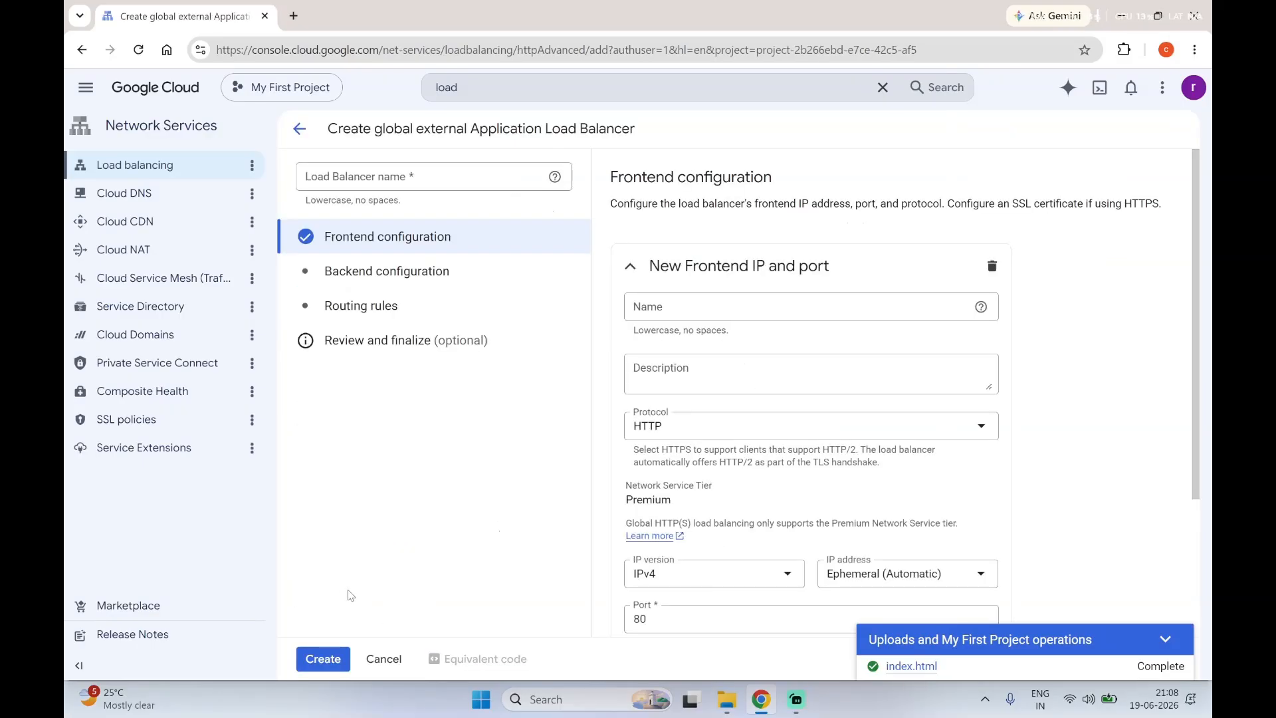
click(656, 311)
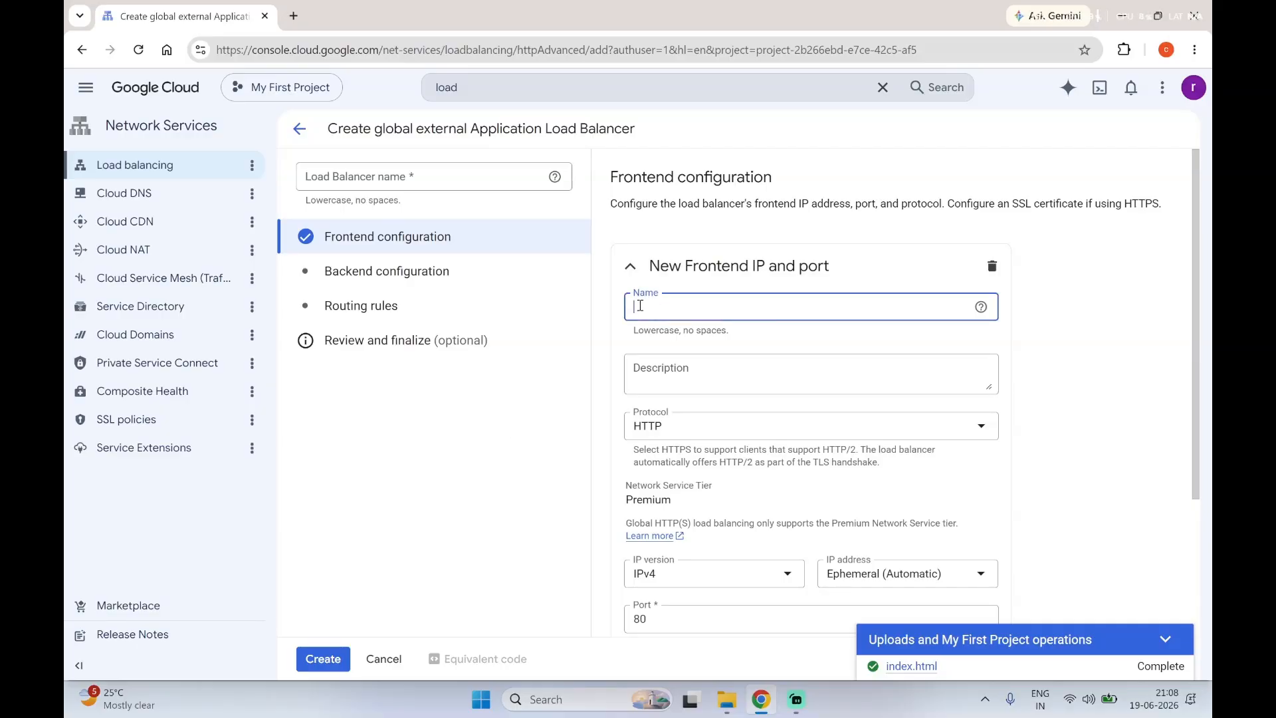
click(673, 311)
text(storagebucket)
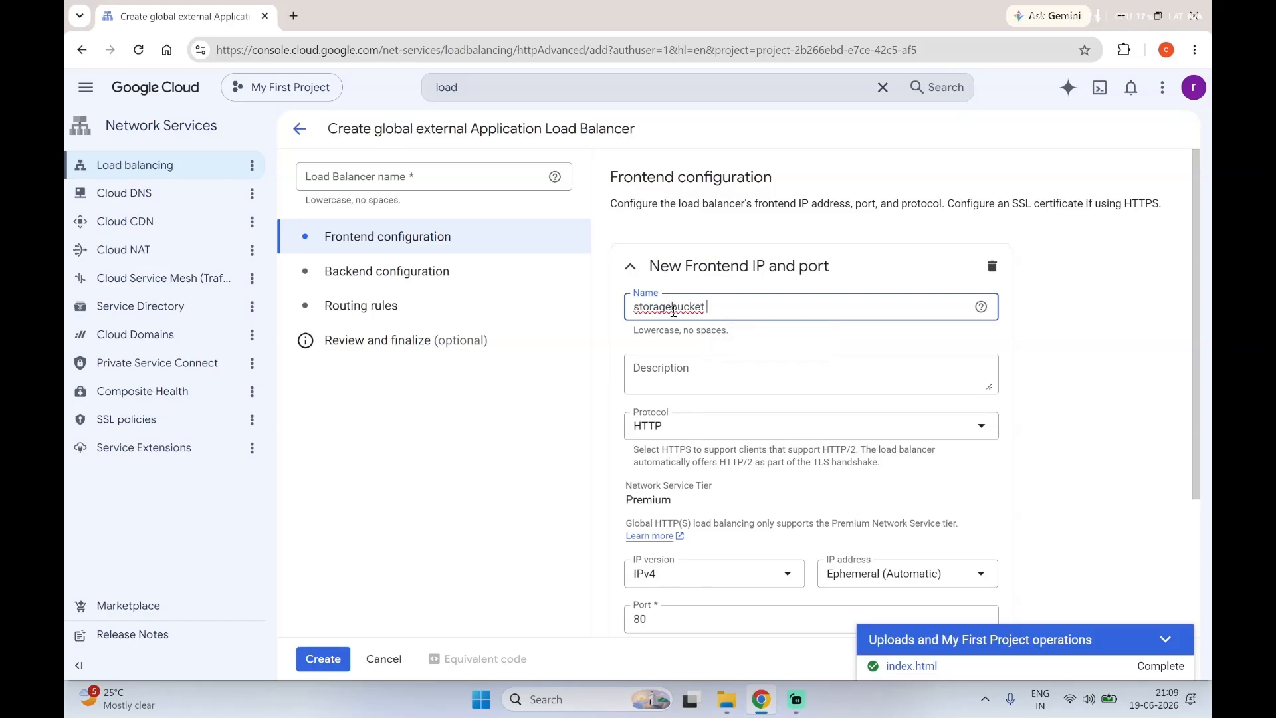
key(BackSpace)
drag(715, 311, 631, 324)
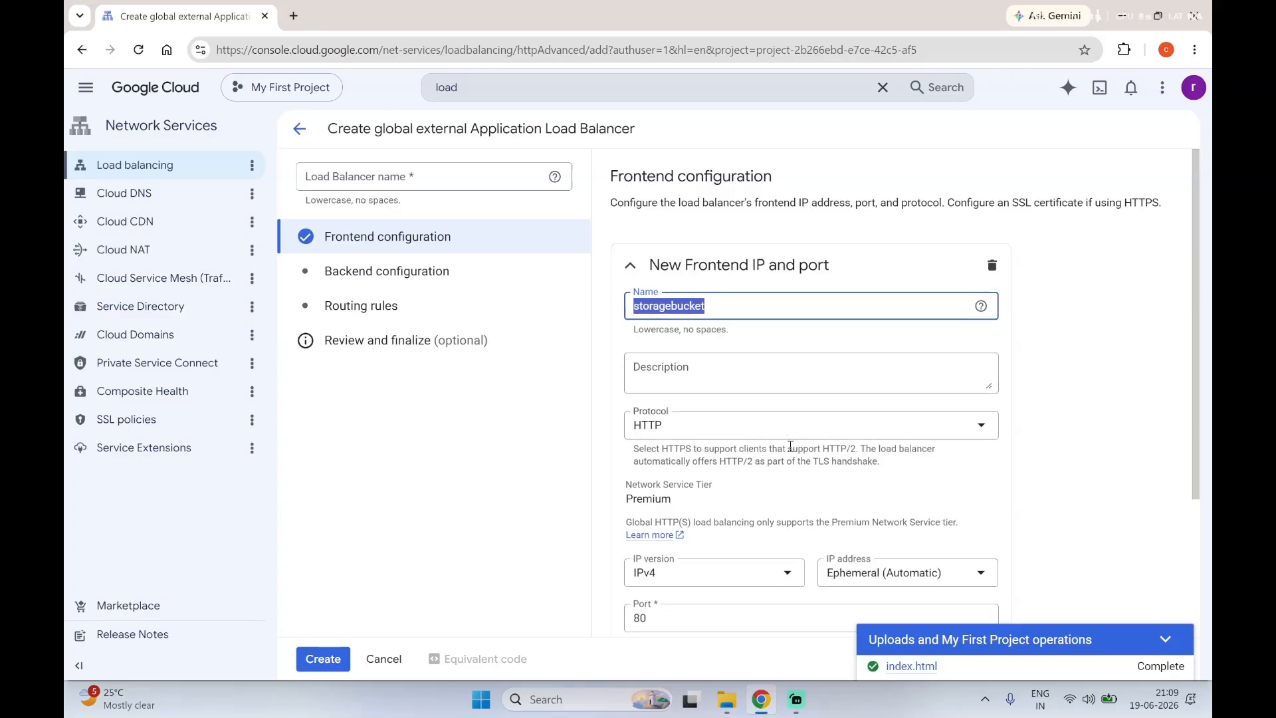
scroll(790, 445, down, 2)
scroll(790, 447, up, 2)
key(BackSpace)
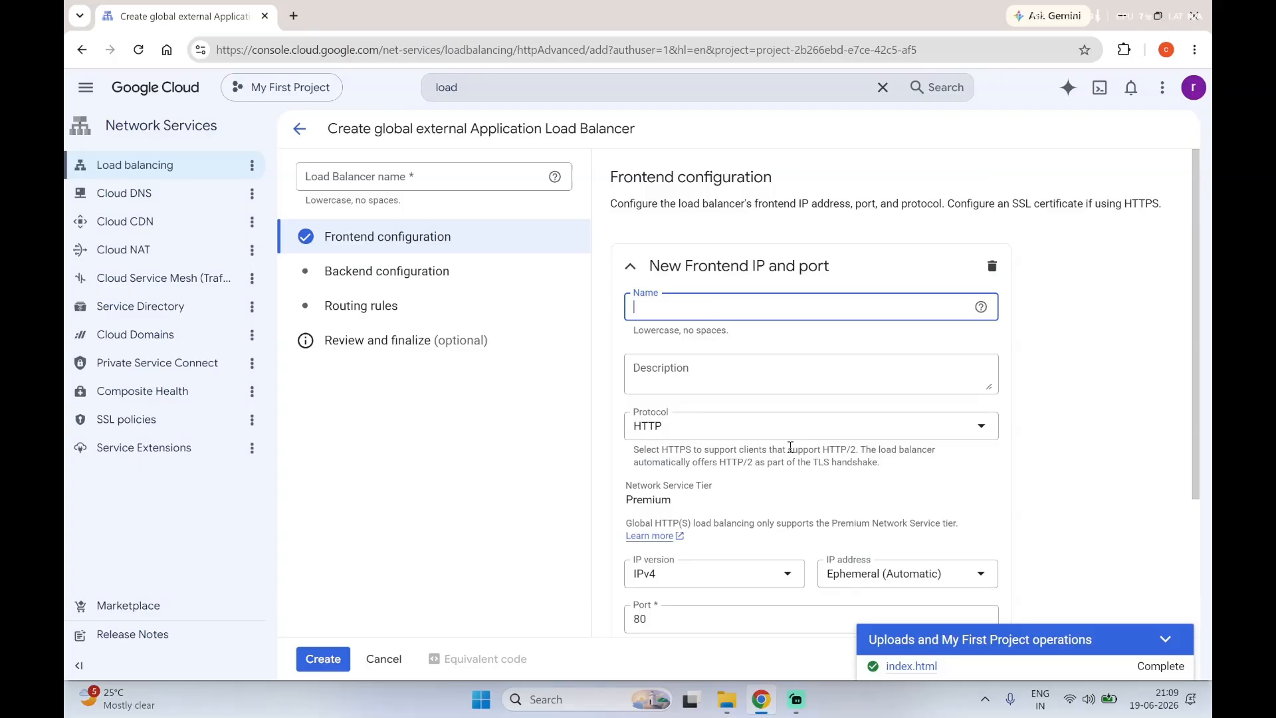
Step: Name the new frontend websitefrontend and keep its protocol as HTTP
text(websitefrontend)
click(746, 435)
click(747, 435)
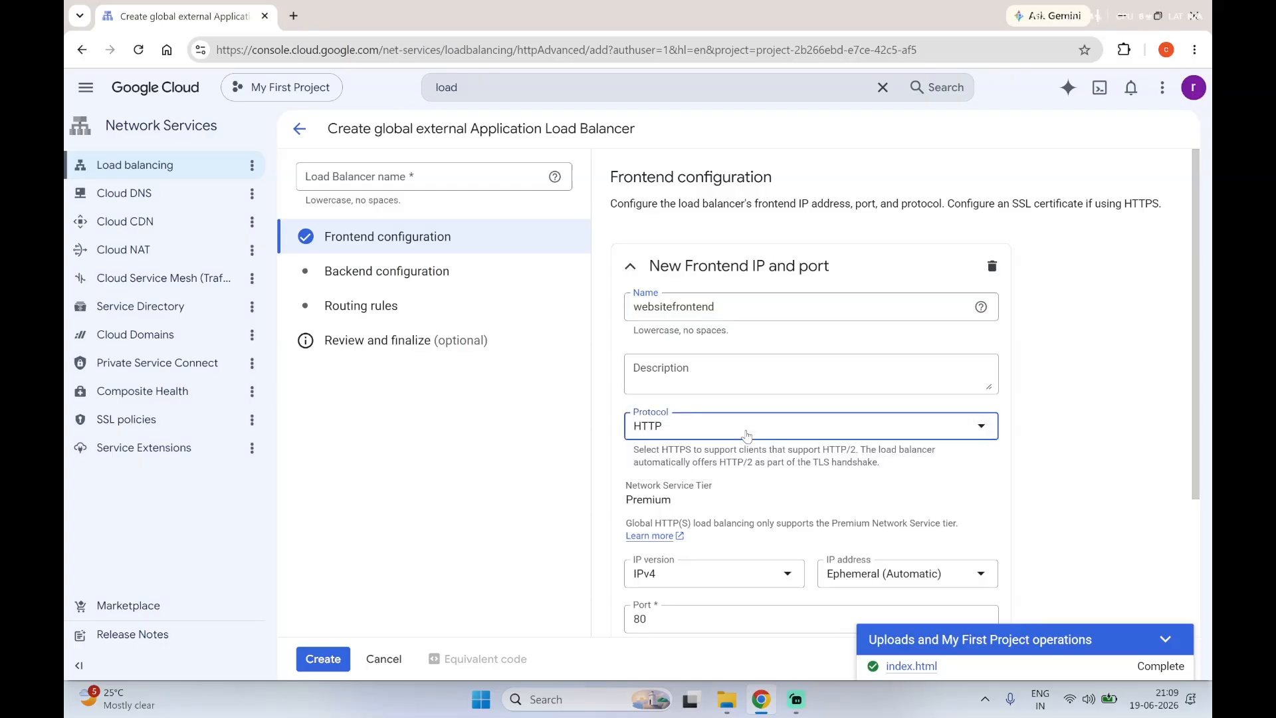
click(746, 435)
click(746, 435)
scroll(758, 536, down, 2)
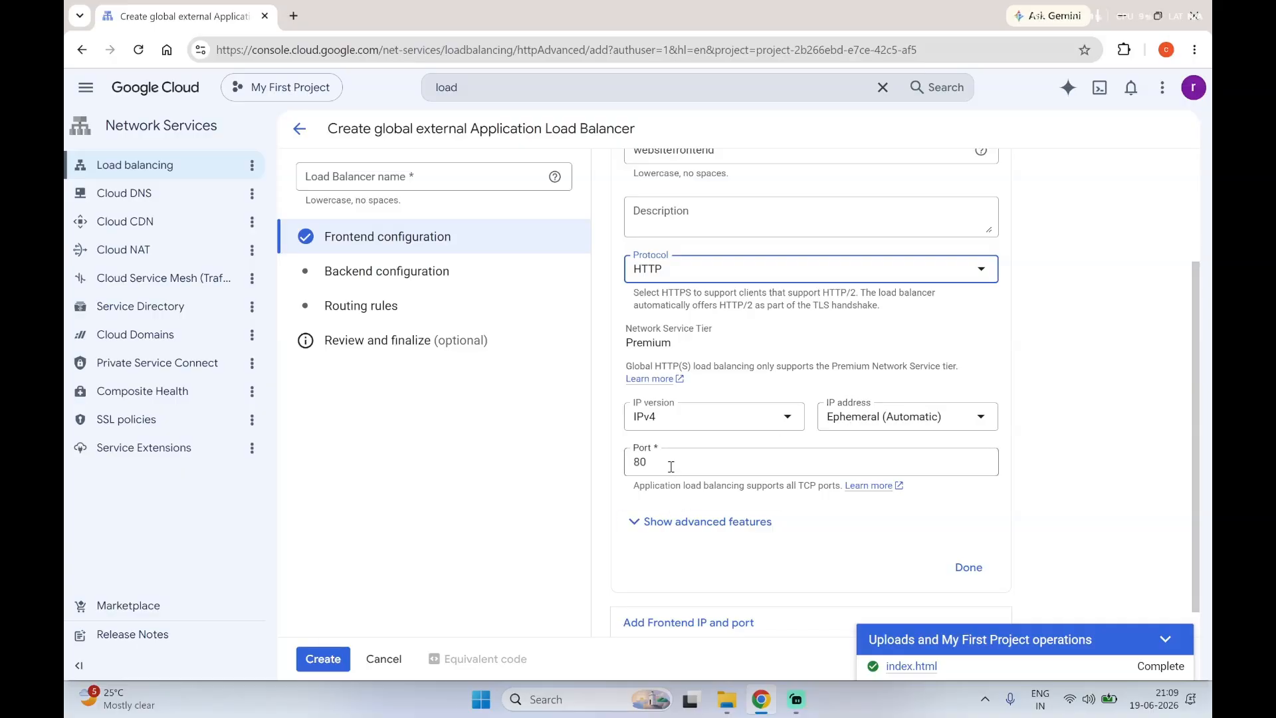
Step: Keep the ephemeral automatic IP address and port 80, and finish the frontend without adding a second one
click(864, 419)
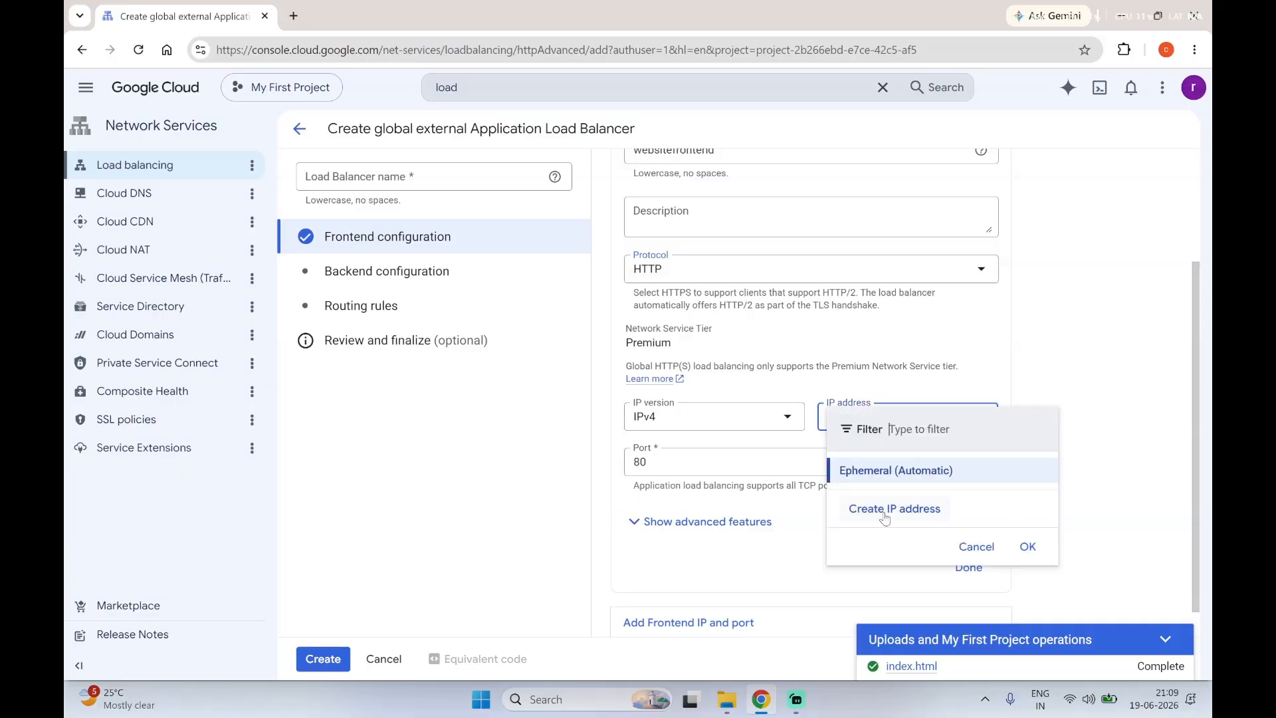
click(769, 564)
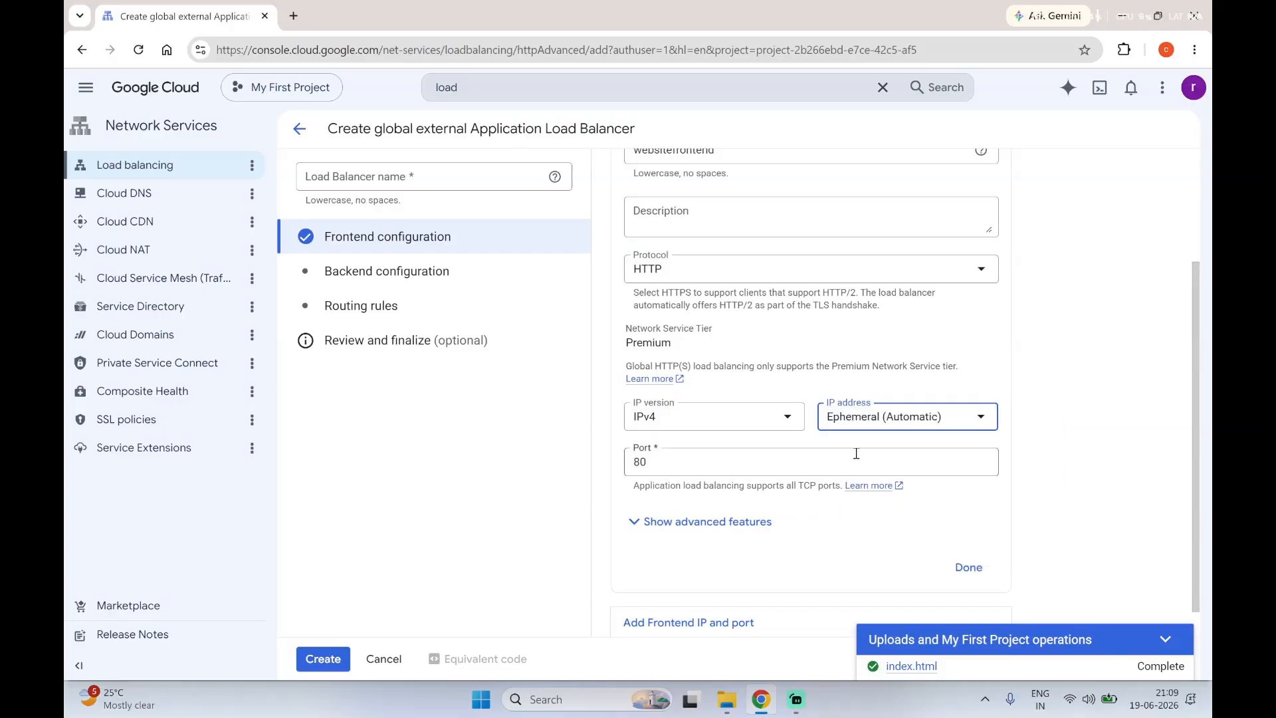
click(968, 568)
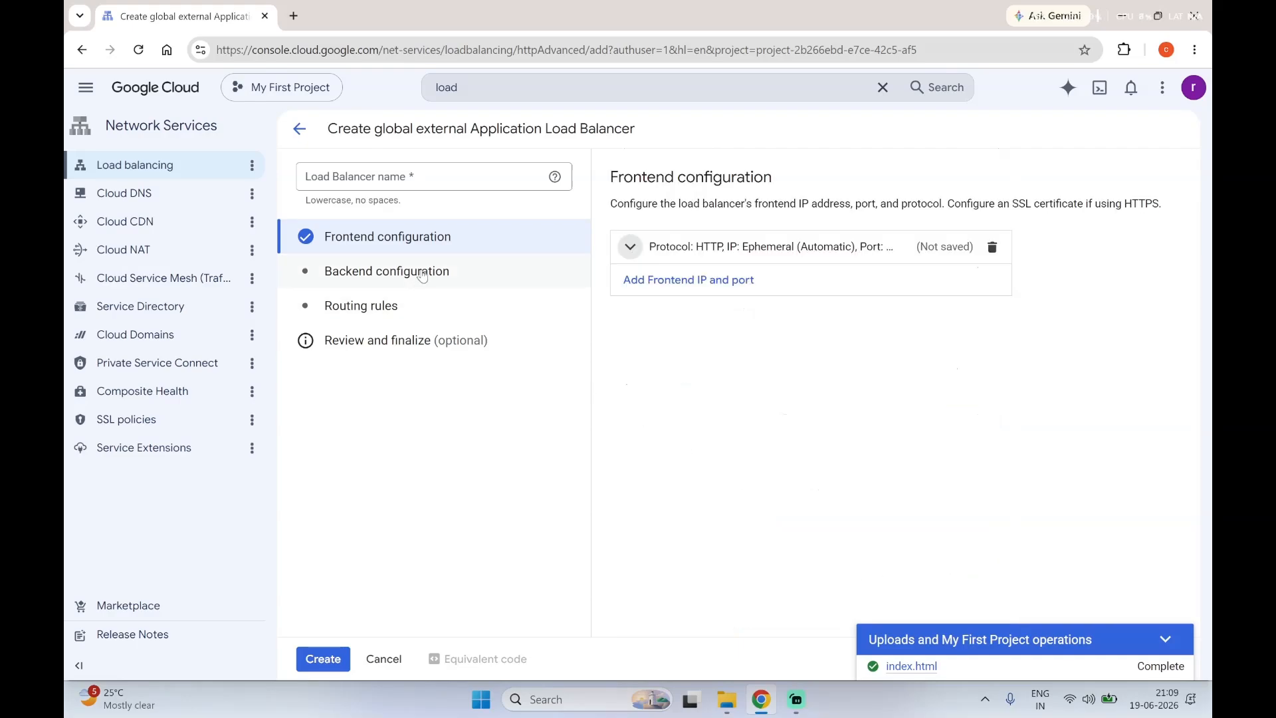
click(704, 286)
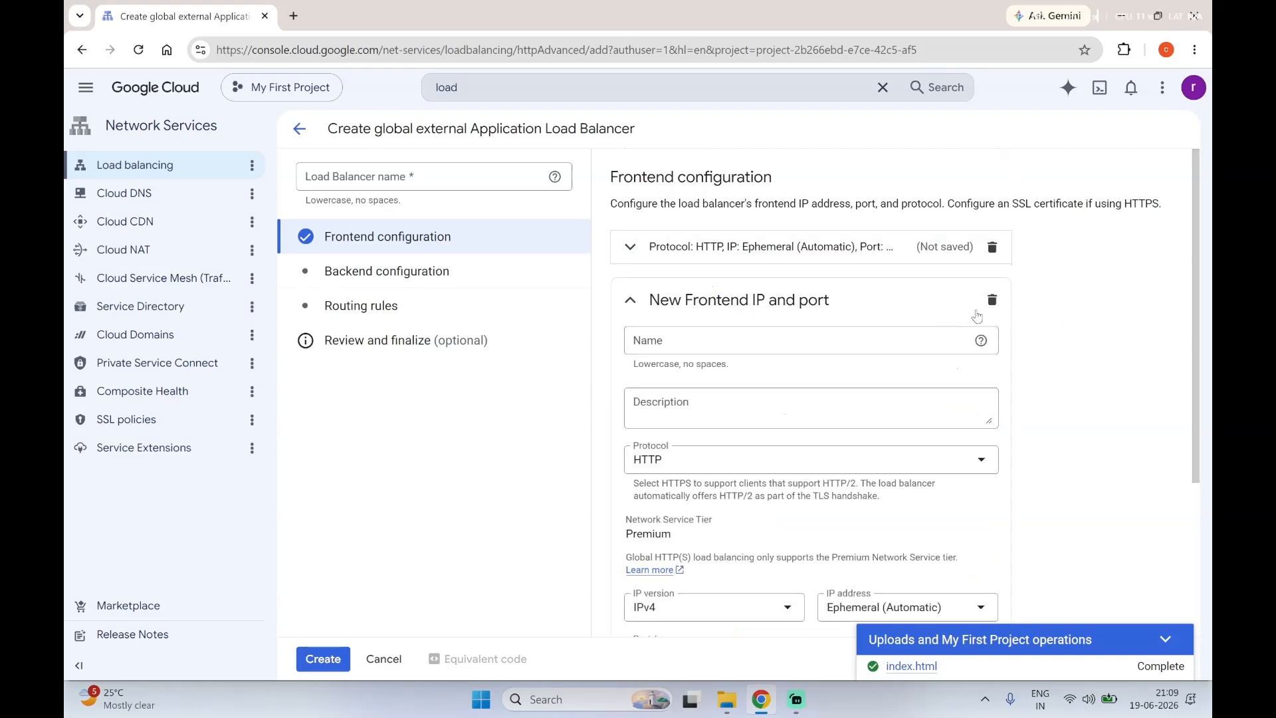
click(978, 305)
Step: Start creating a backend bucket in the backend configuration and name it bucketbackedn
click(447, 274)
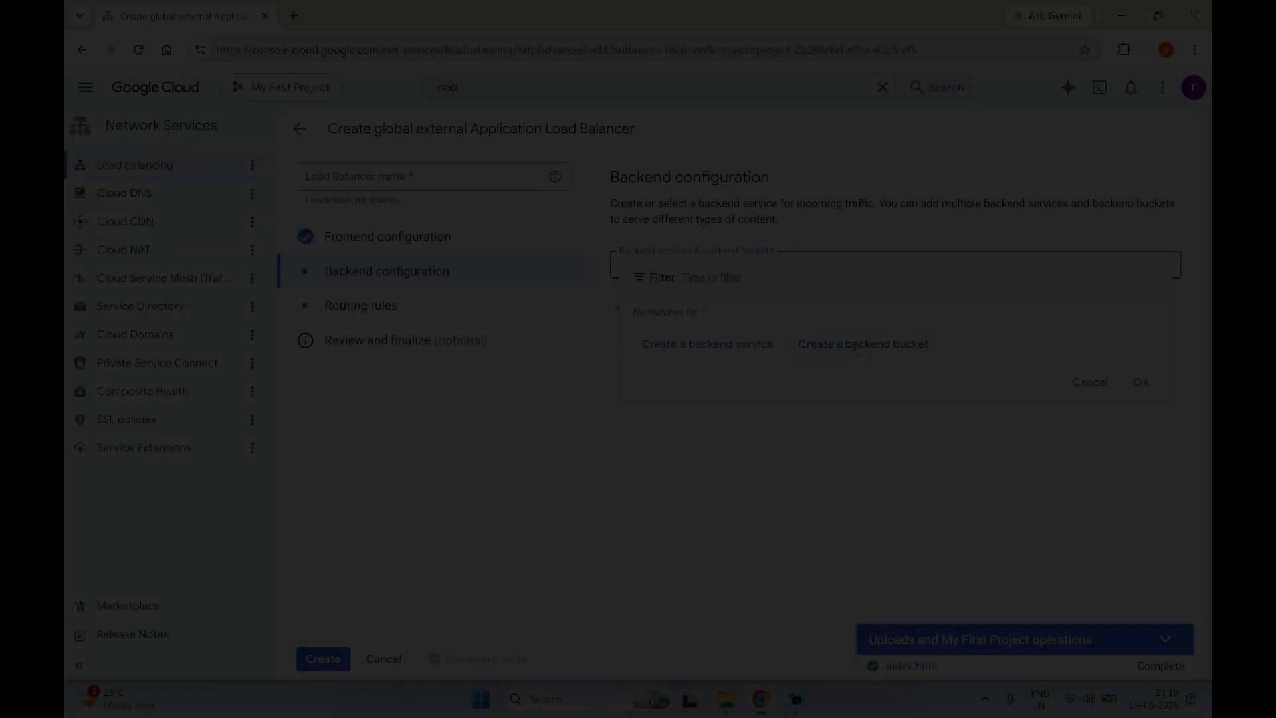
click(857, 346)
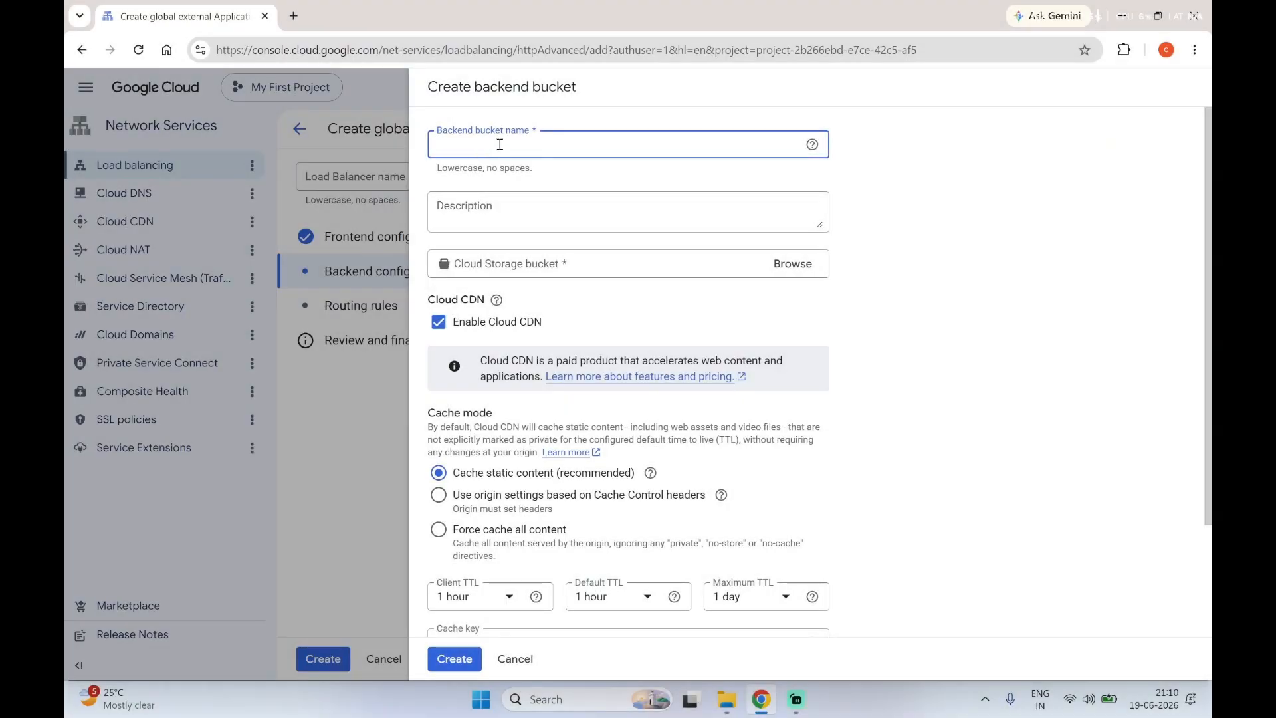
text(bucketbackedn)
Step: Select blahblahhttpstoragewebsite106 as the Cloud Storage bucket for the backend bucket
click(533, 269)
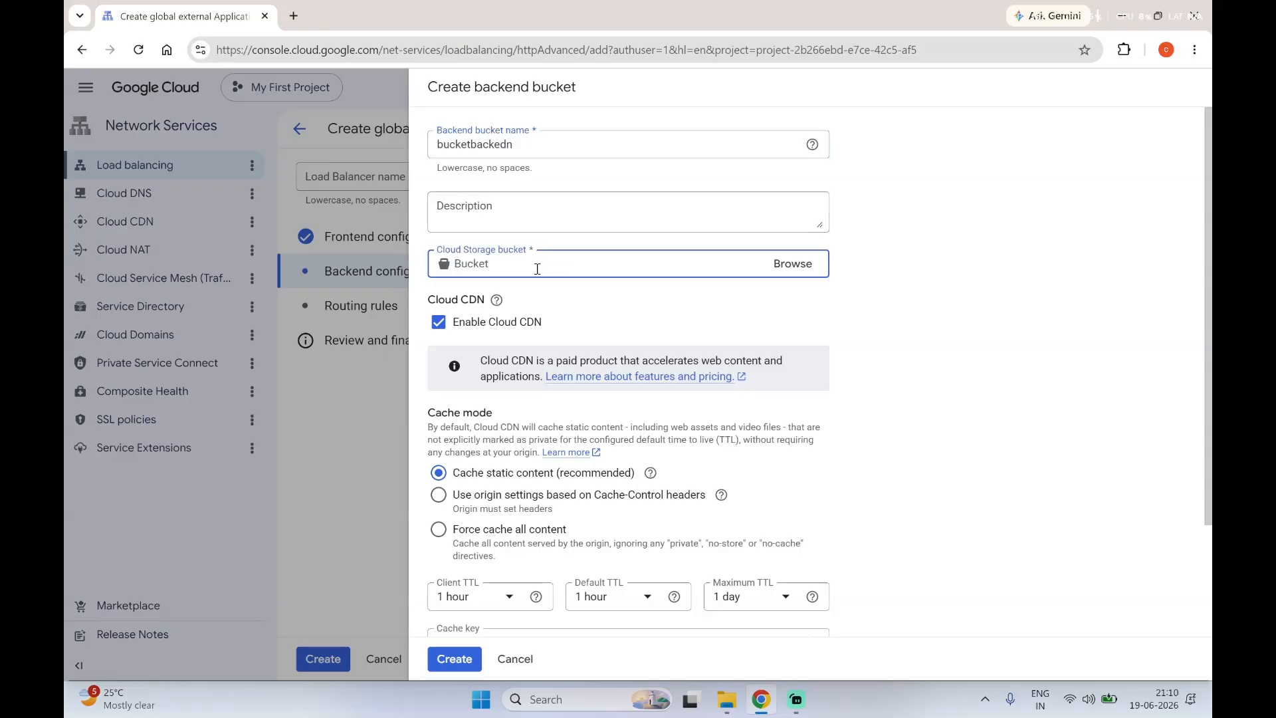
click(820, 274)
click(852, 190)
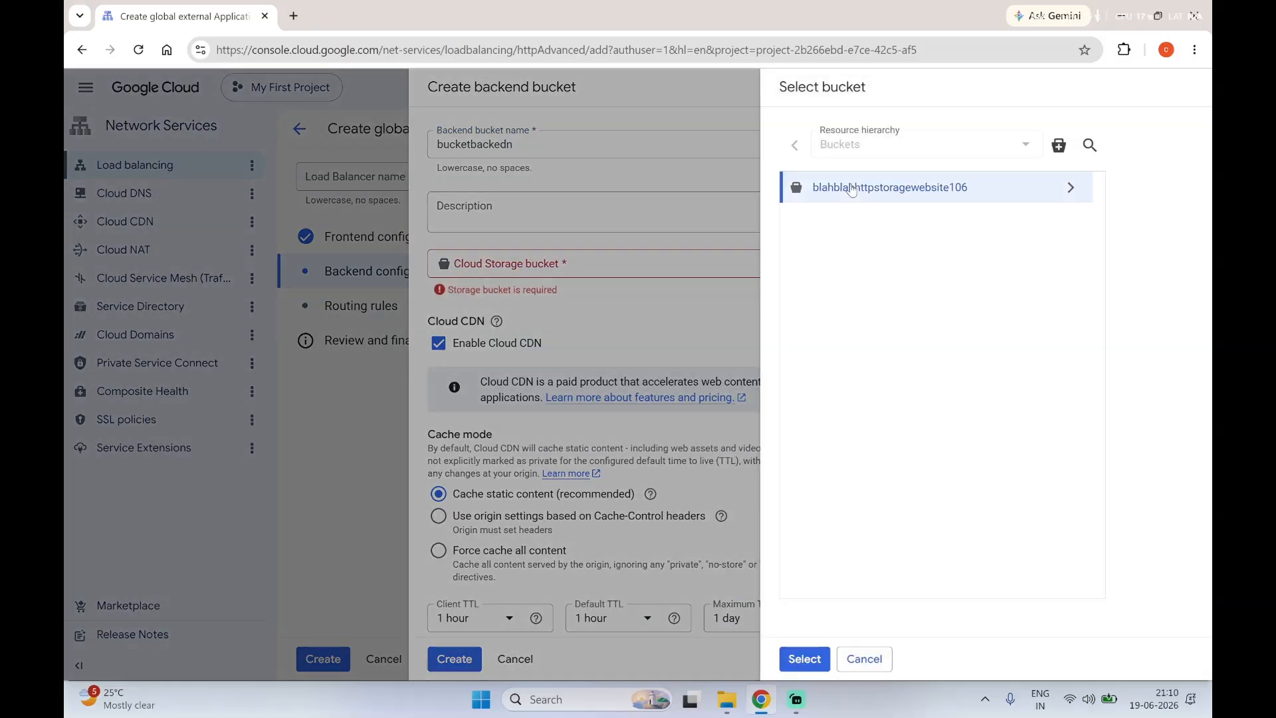
click(805, 661)
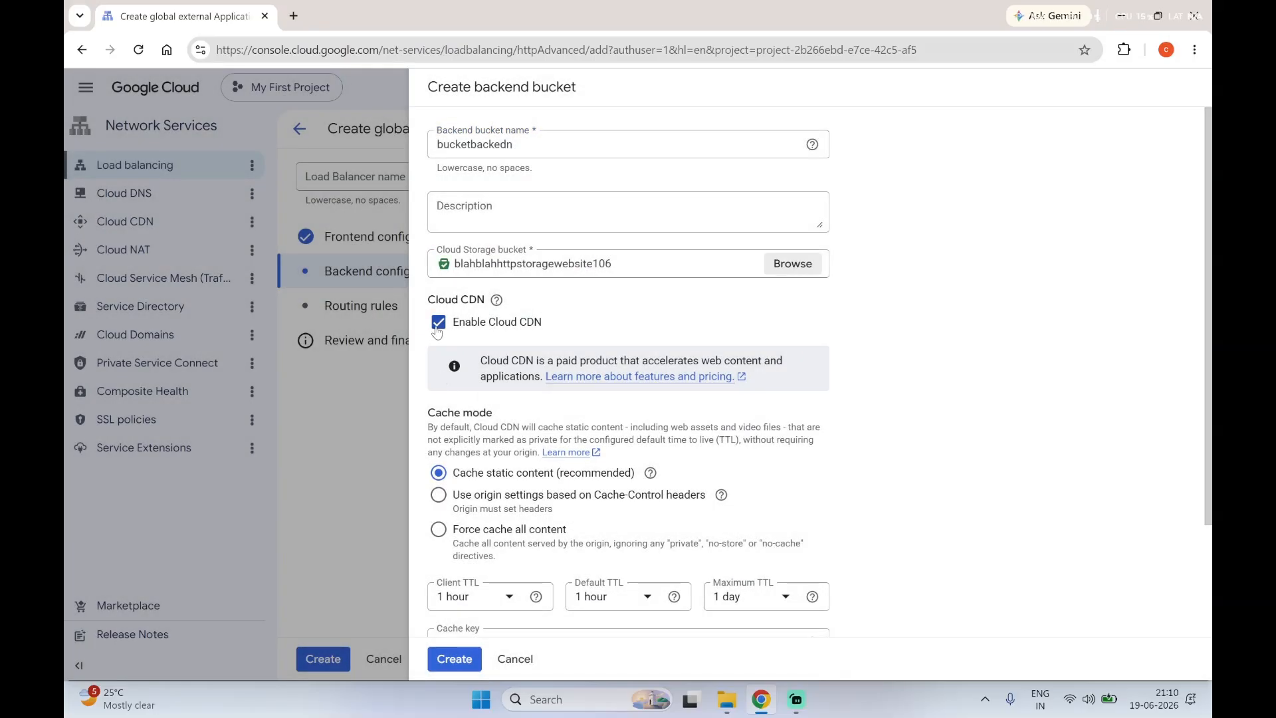
Step: Disable Cloud CDN for the backend bucket and create it
click(438, 323)
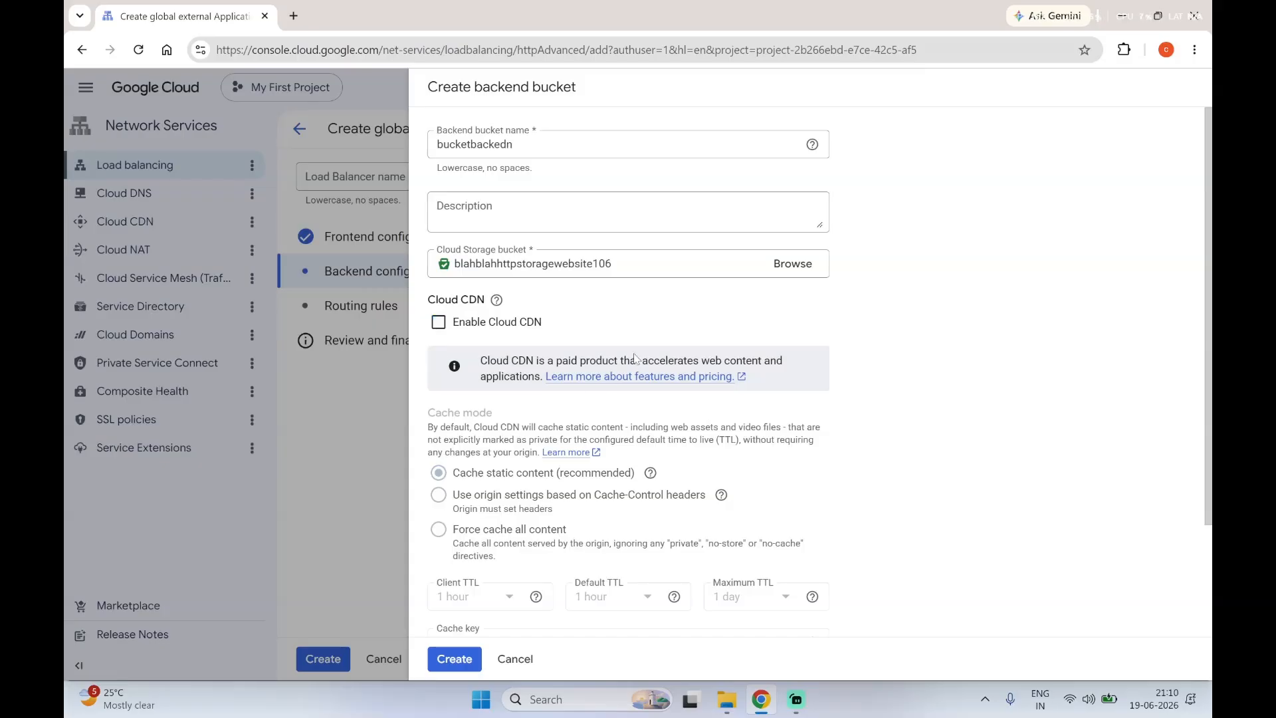
scroll(580, 519, down, 2)
click(454, 658)
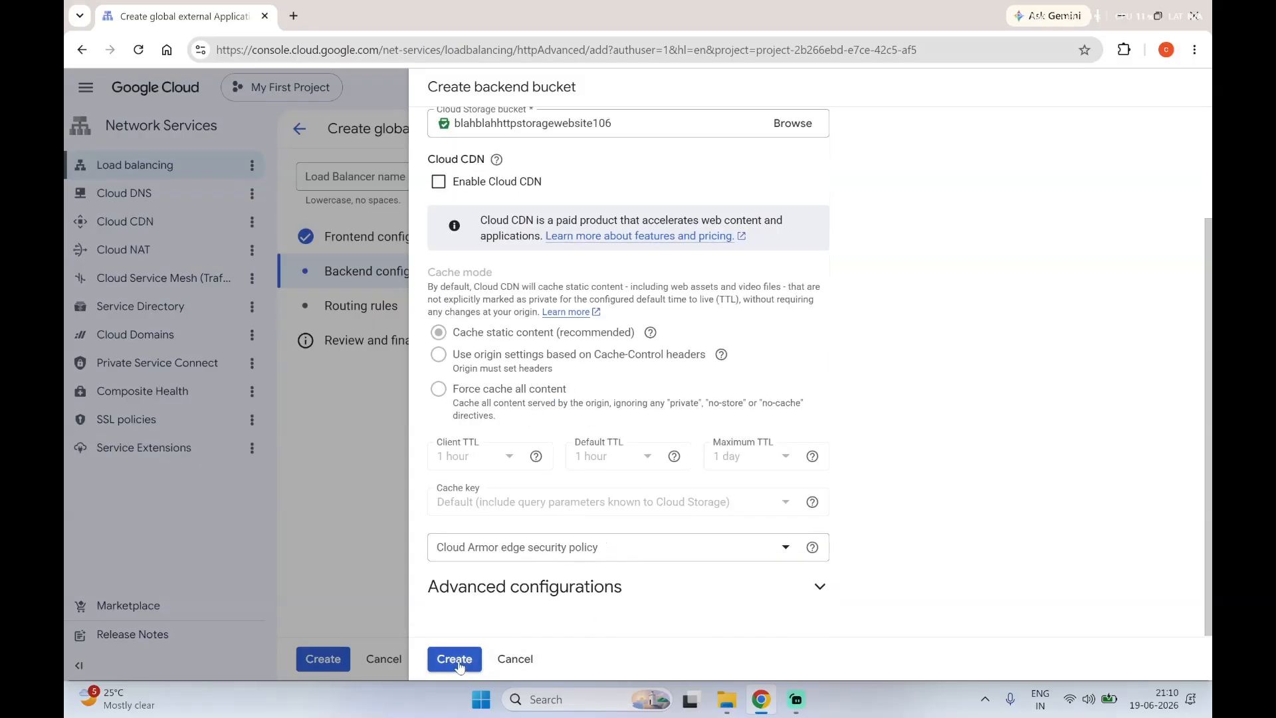
Step: Compare the two routing rule modes and keep Simple host and path rule with bucketbackedn as the default backend
click(1141, 394)
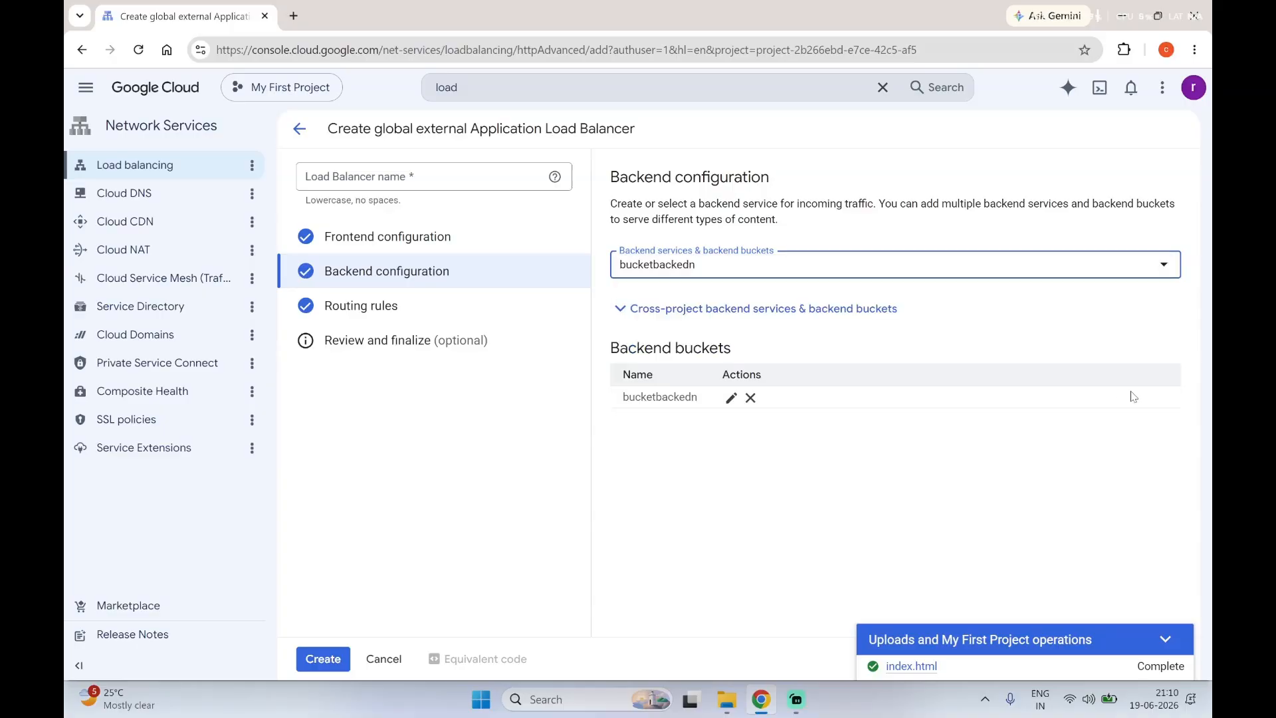
click(451, 315)
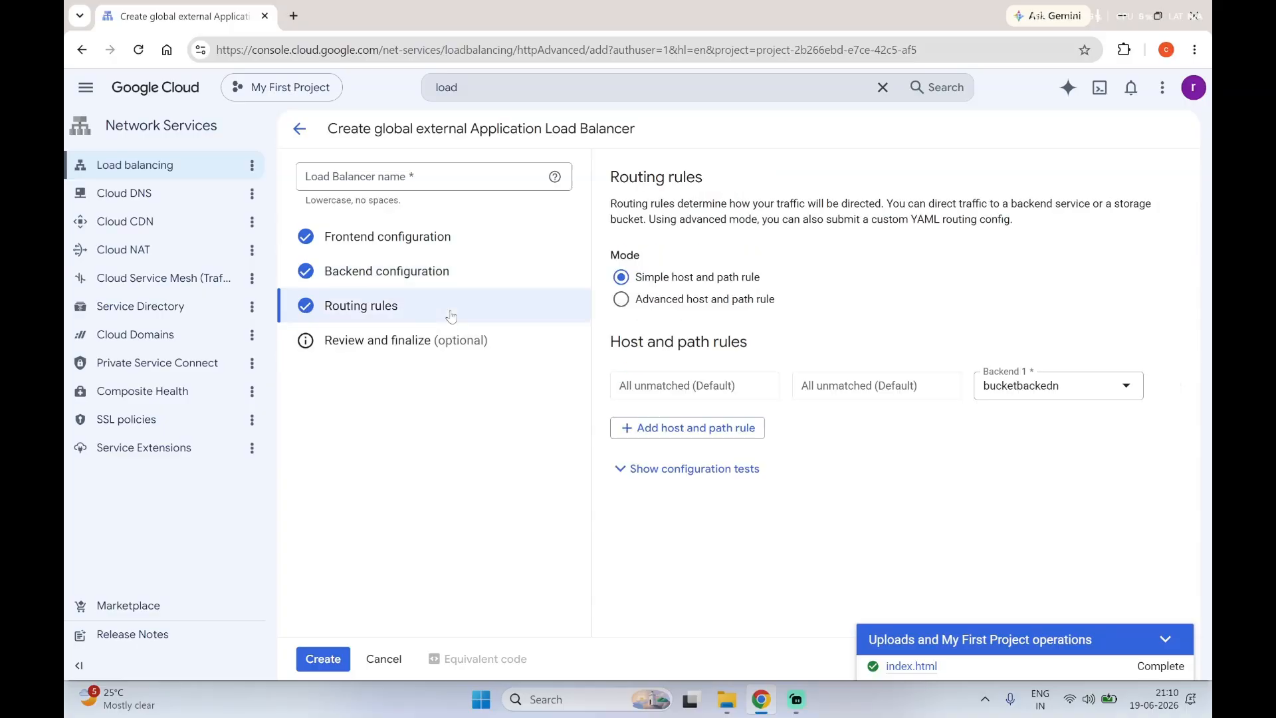
click(734, 307)
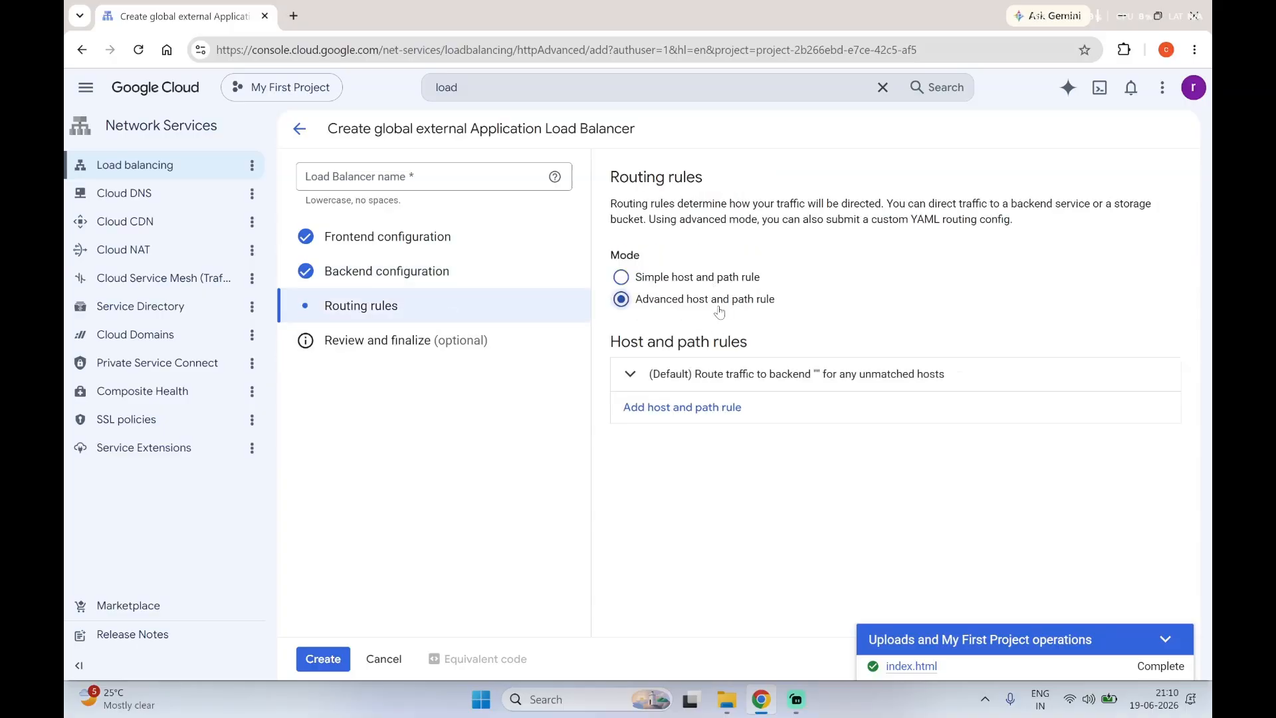
click(719, 279)
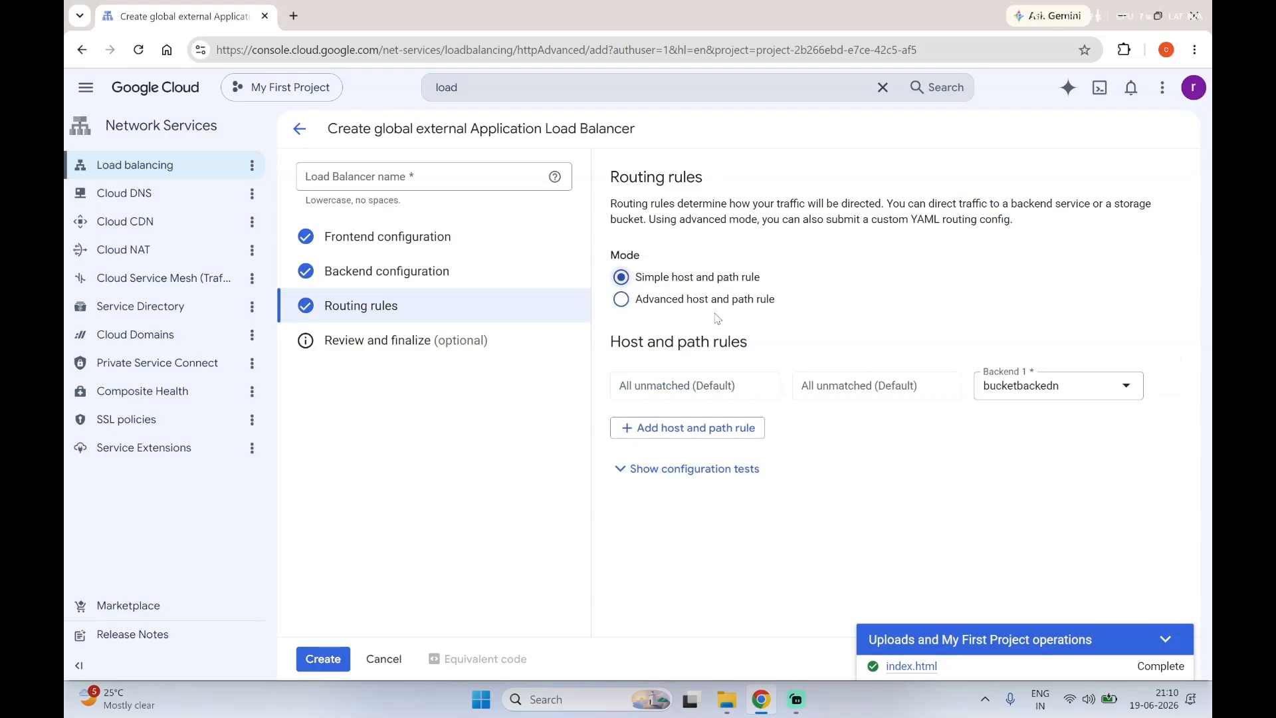
Step: Review the load balancer configuration, name the load balancer bucketbalancer, and create it
click(376, 353)
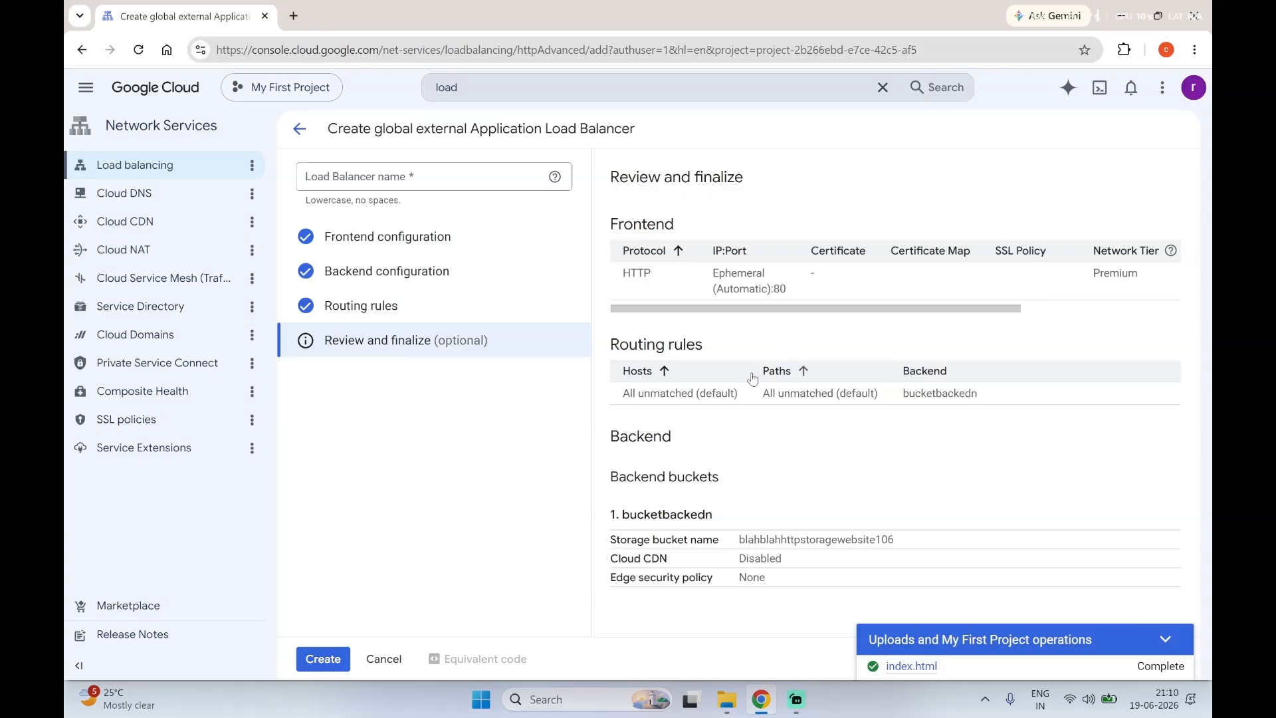
click(302, 661)
click(402, 265)
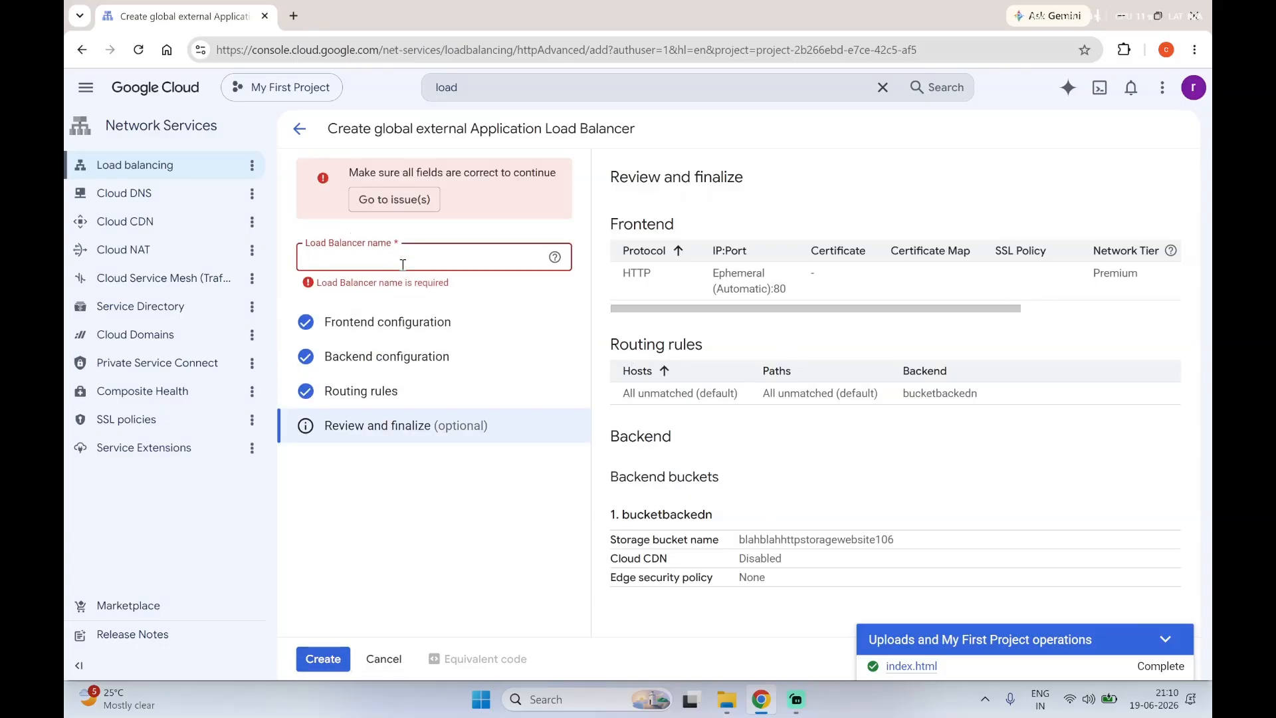
text(bucketbalancer)
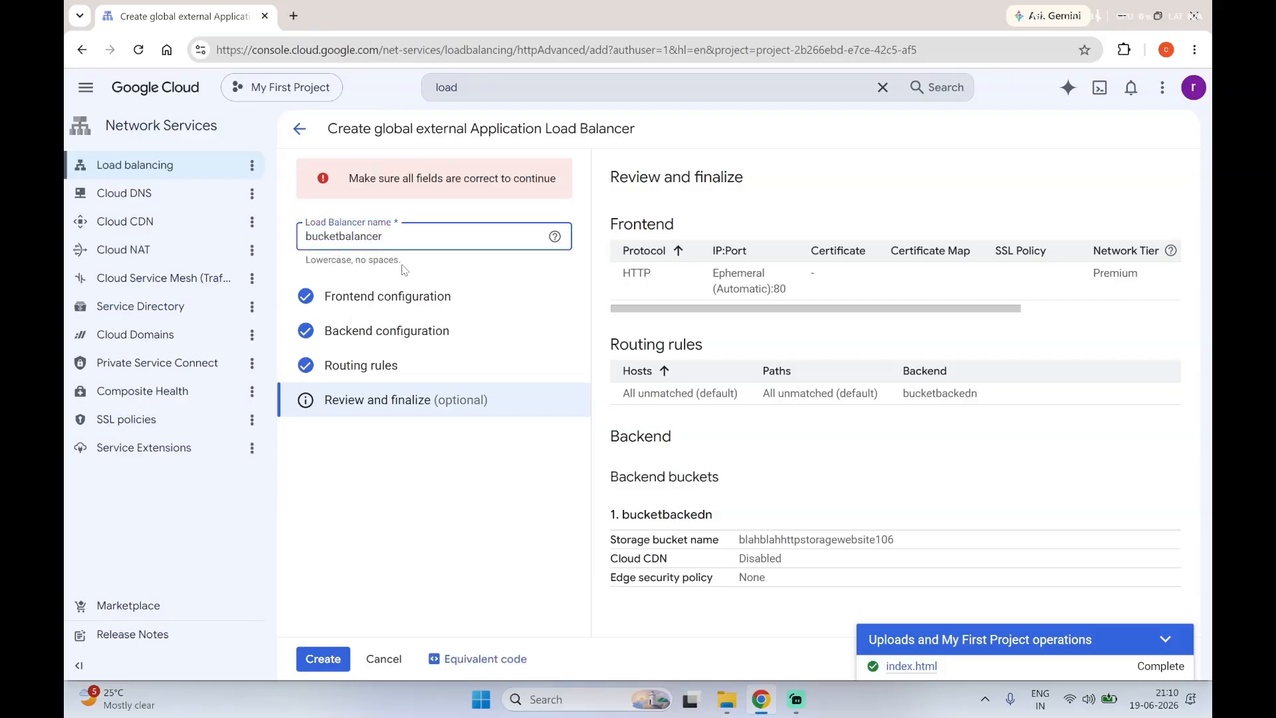
click(323, 659)
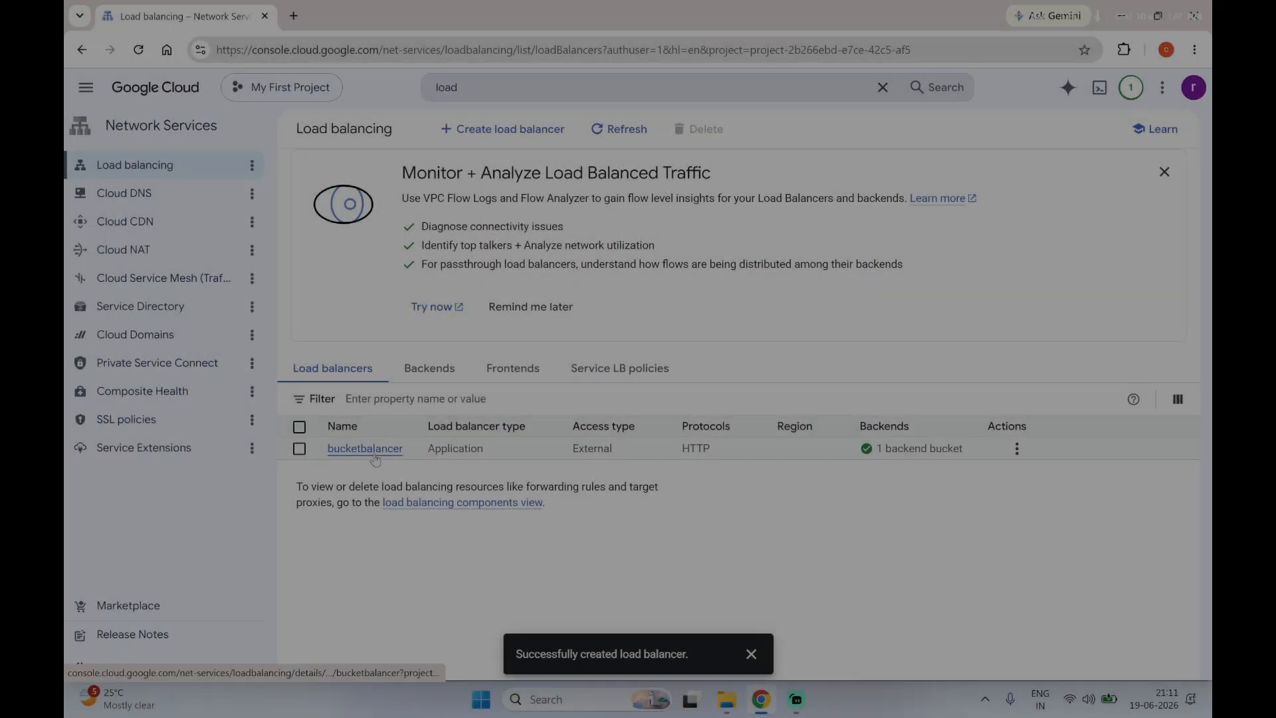
Step: Open the details of bucketbalancer and select its frontend IP address without the port
click(372, 449)
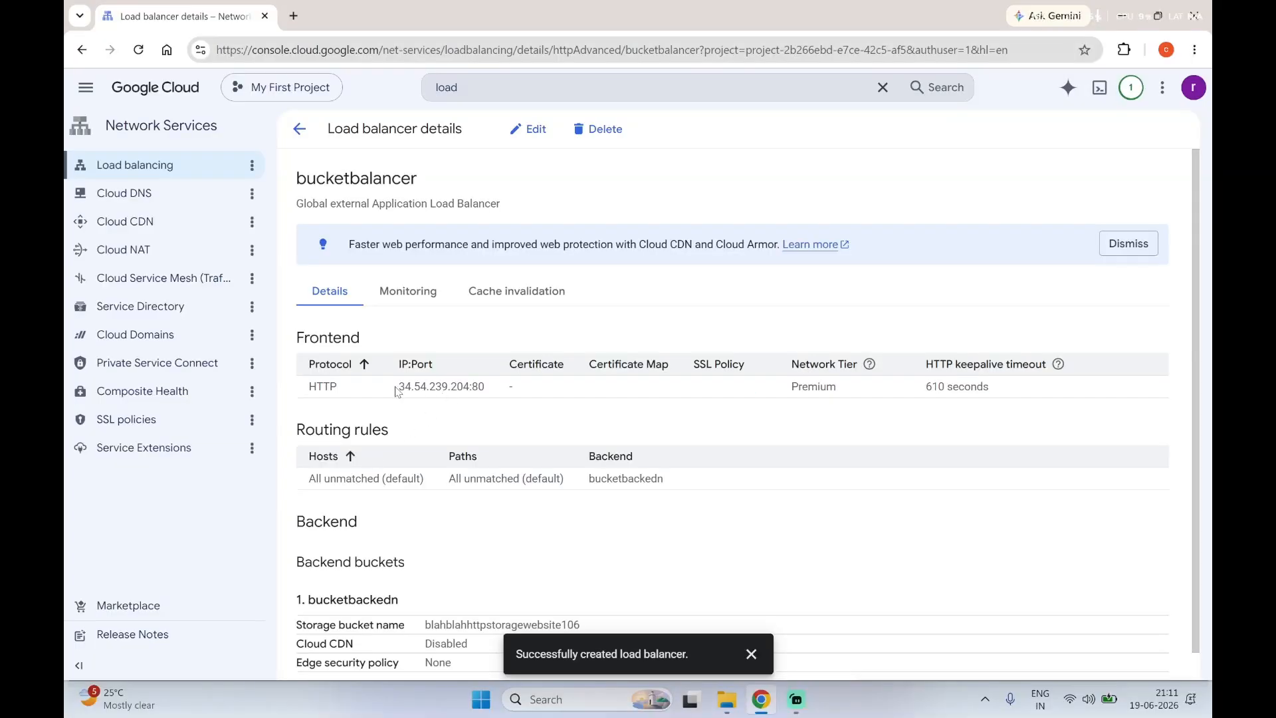
drag(397, 387, 469, 387)
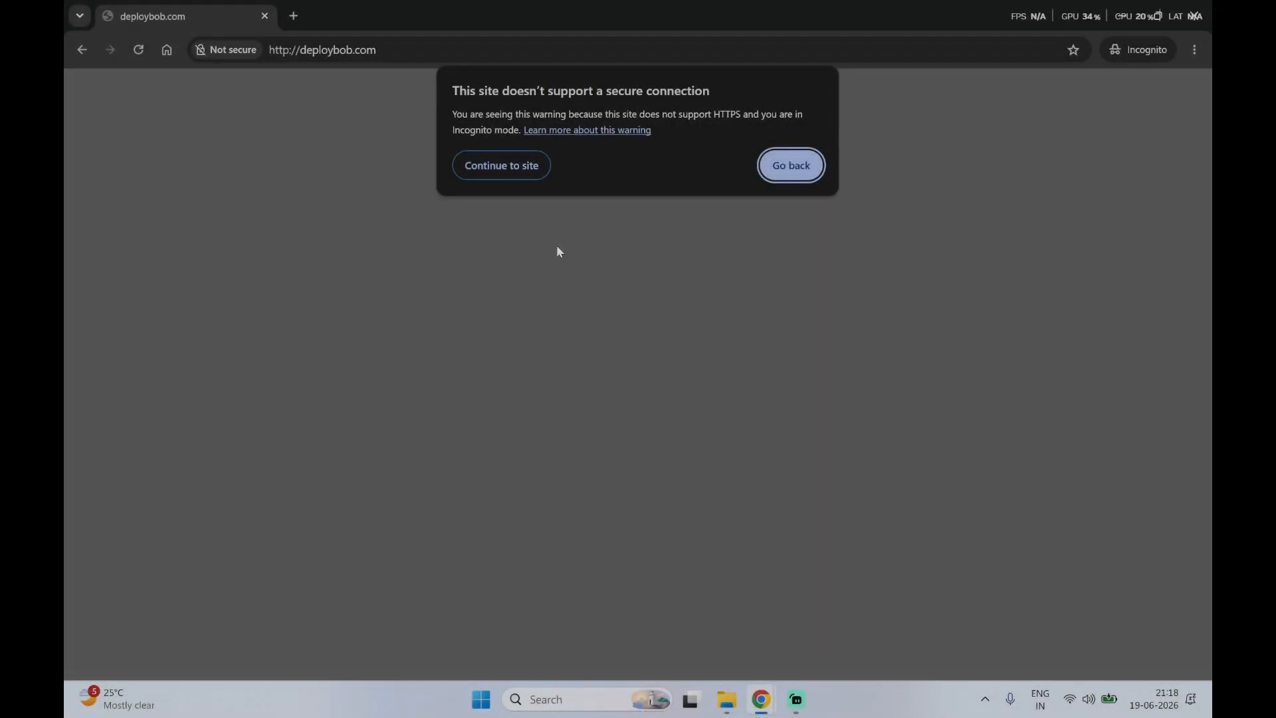
Step: Continue past the insecure connection warning to deploybob.com and examine the hosted page and its address
click(499, 171)
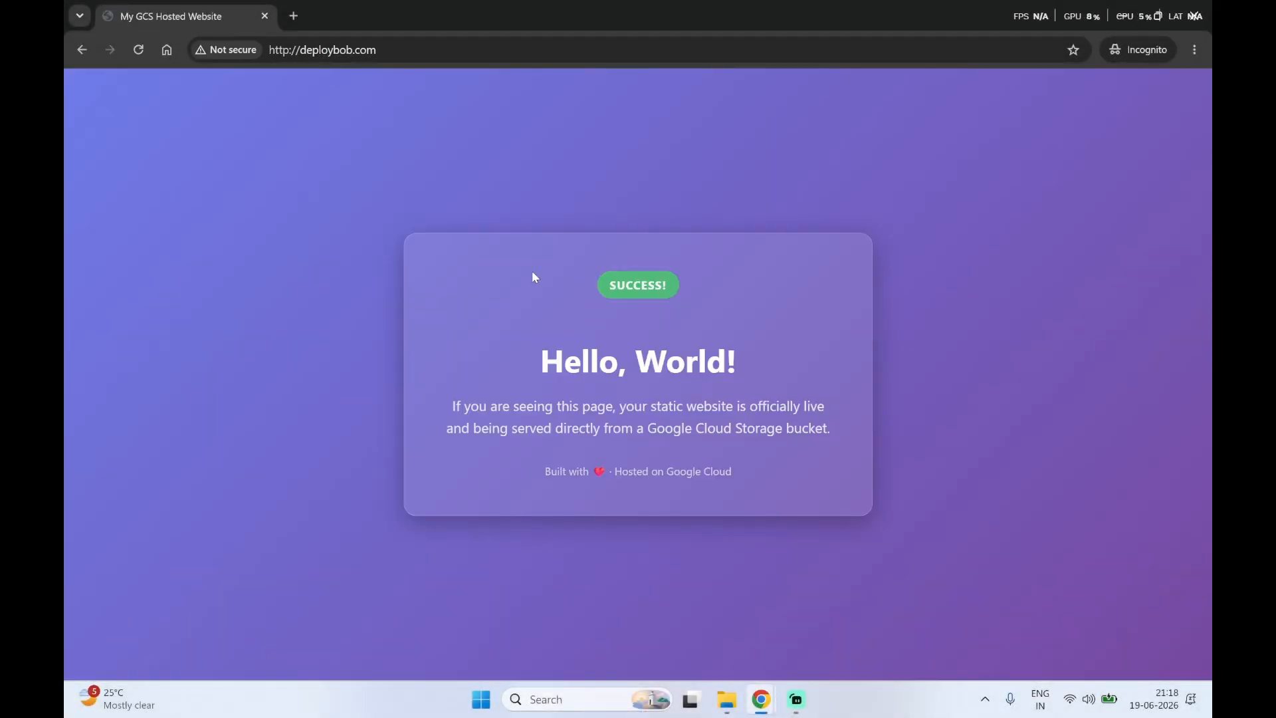
click(322, 50)
click(332, 421)
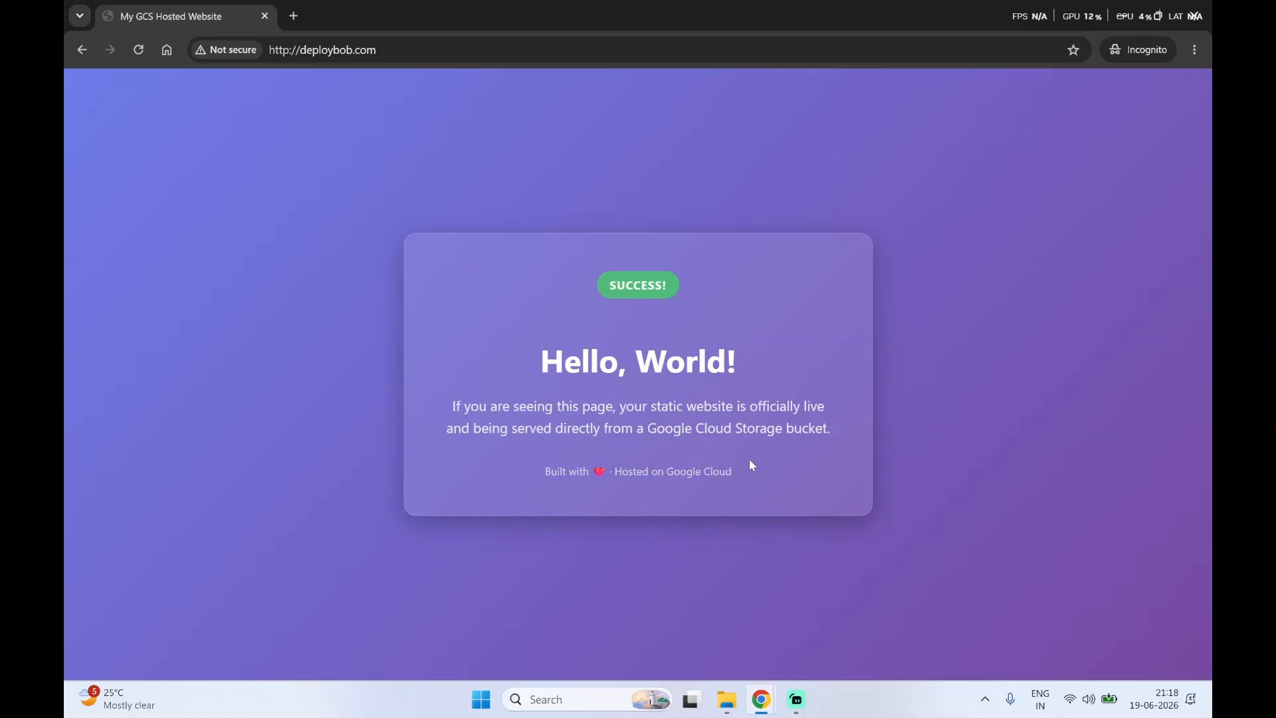
drag(749, 459, 657, 362)
drag(536, 360, 886, 480)
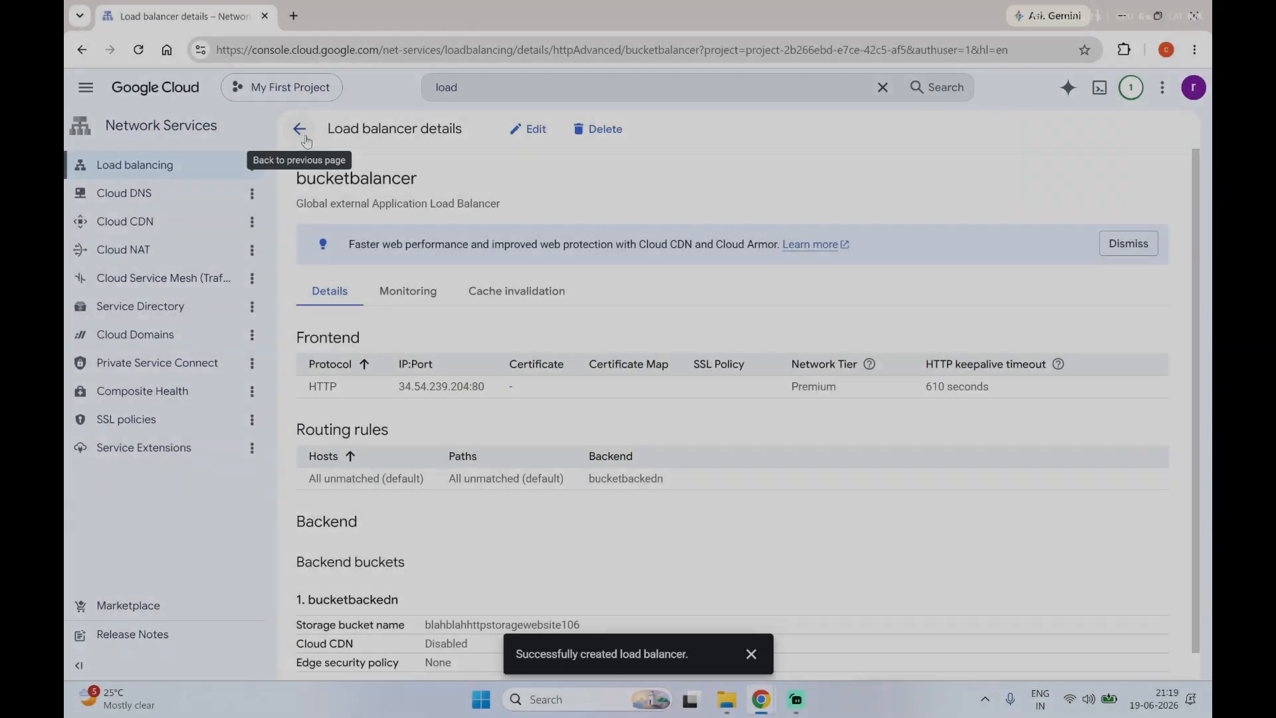
Step: Return to the load balancer list and delete bucketbalancer together with its backend bucket bucketbackedn
click(299, 128)
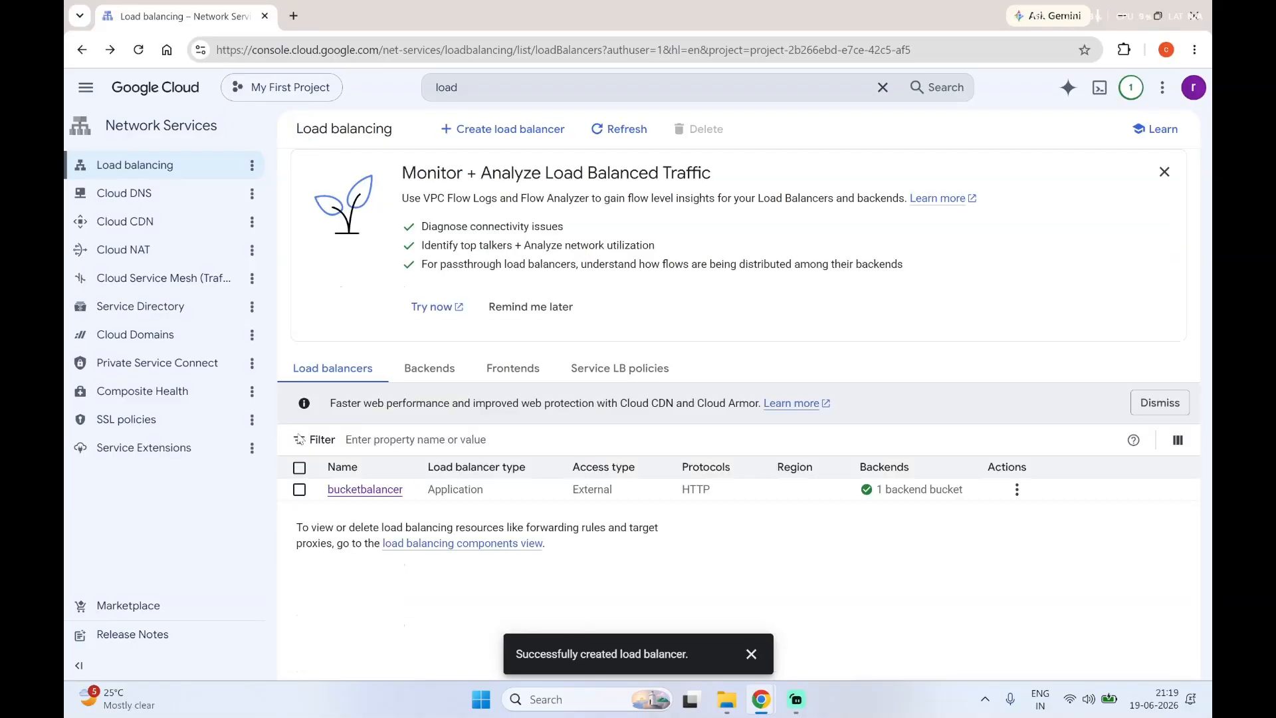
click(299, 489)
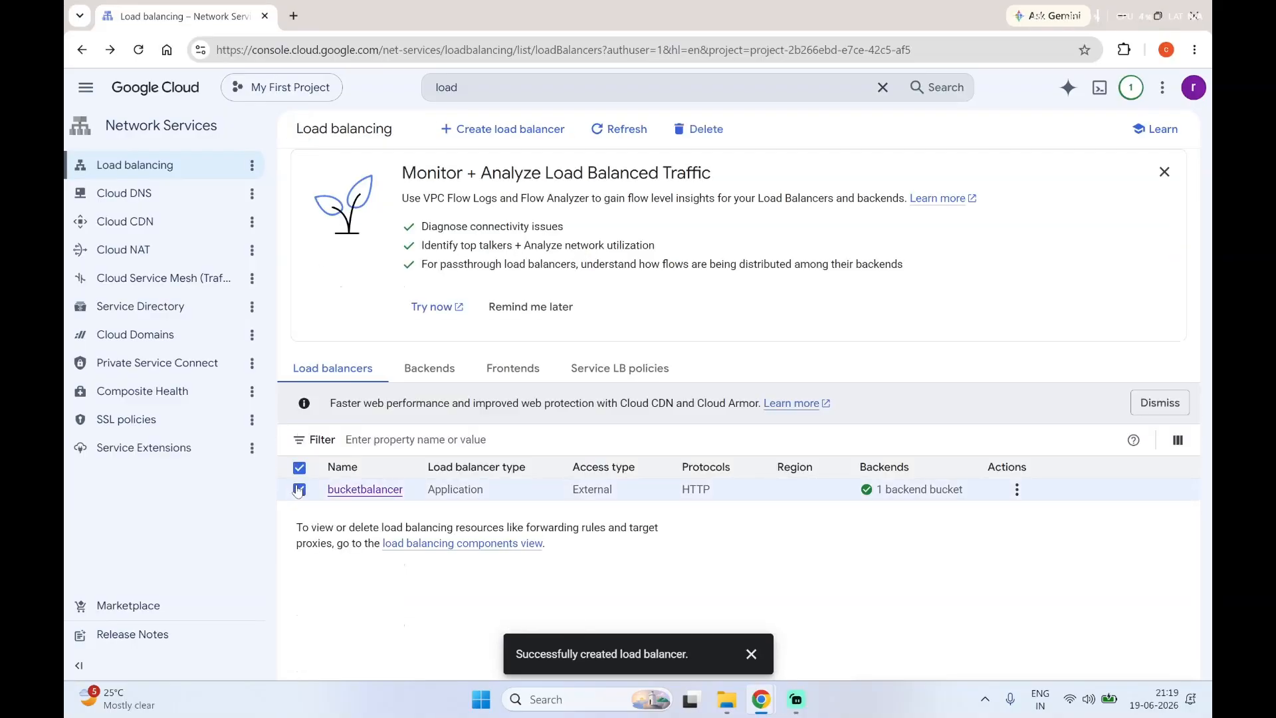
click(698, 129)
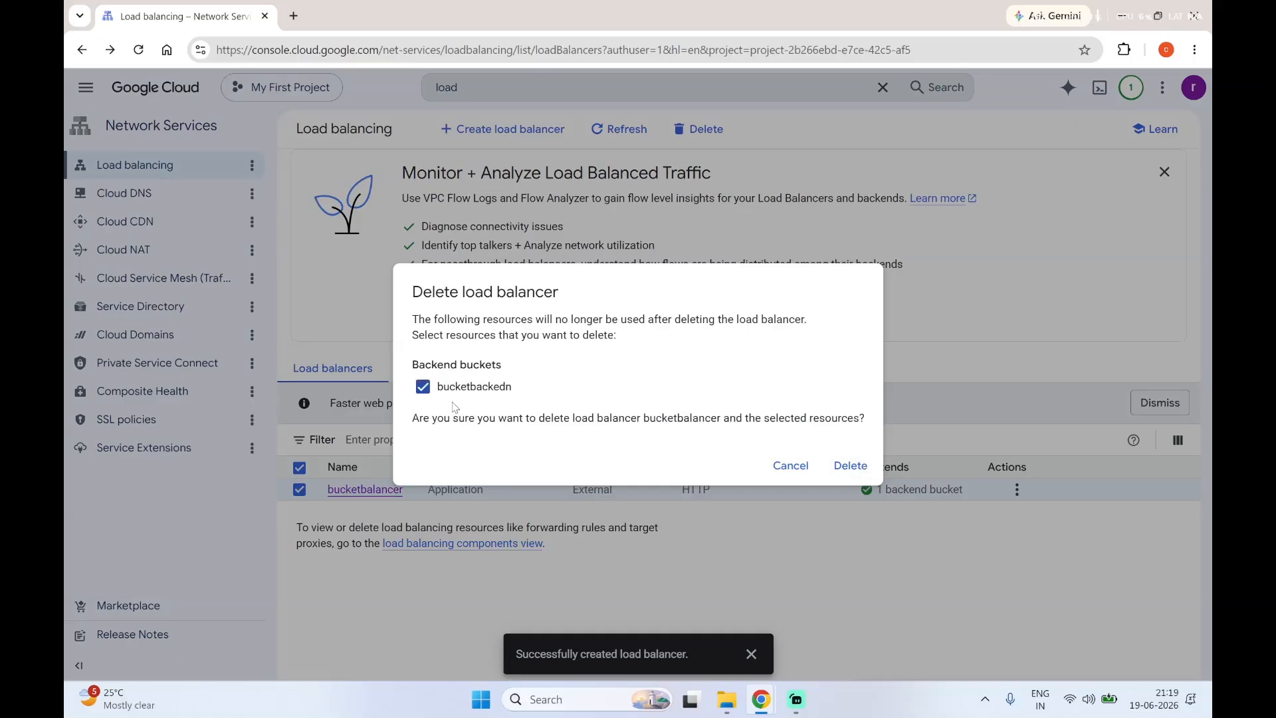
click(870, 473)
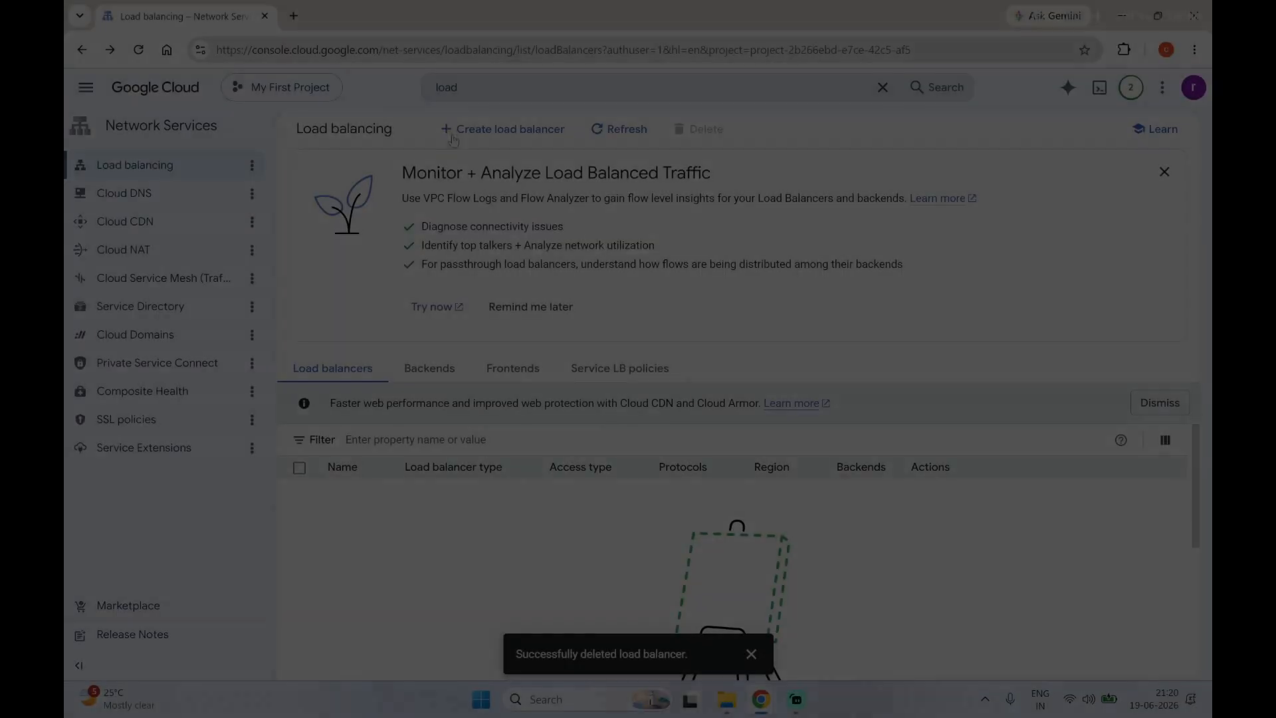
Step: Search the console for "storagee" and open the Cloud Storage Buckets page
click(449, 87)
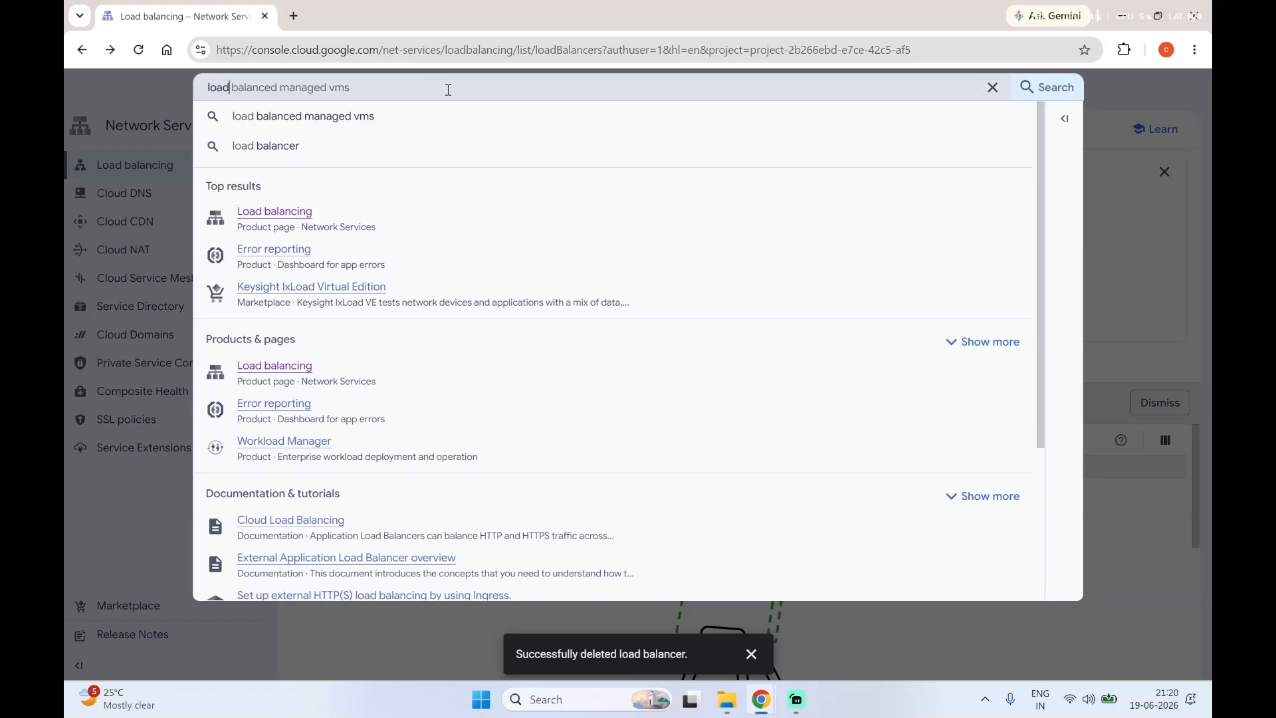
key(BackSpace)
key(BackSpace)
key(BackSpace)
key(BackSpace)
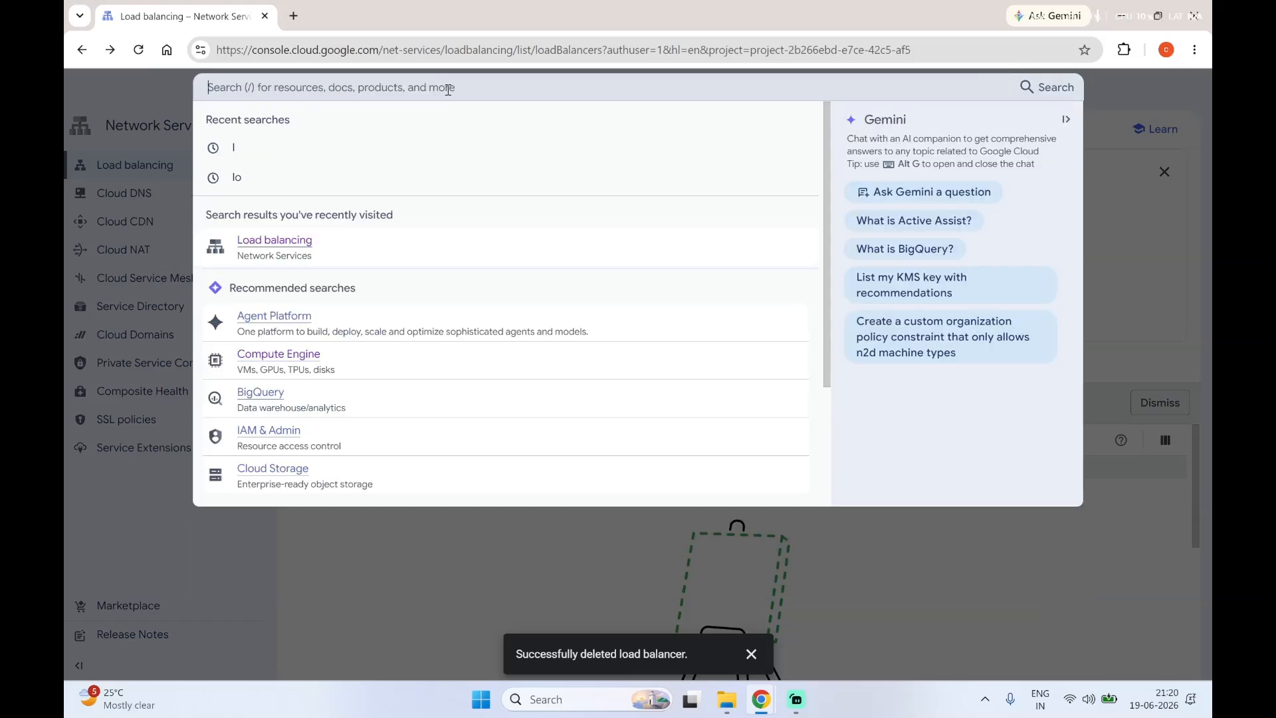
text(storagee)
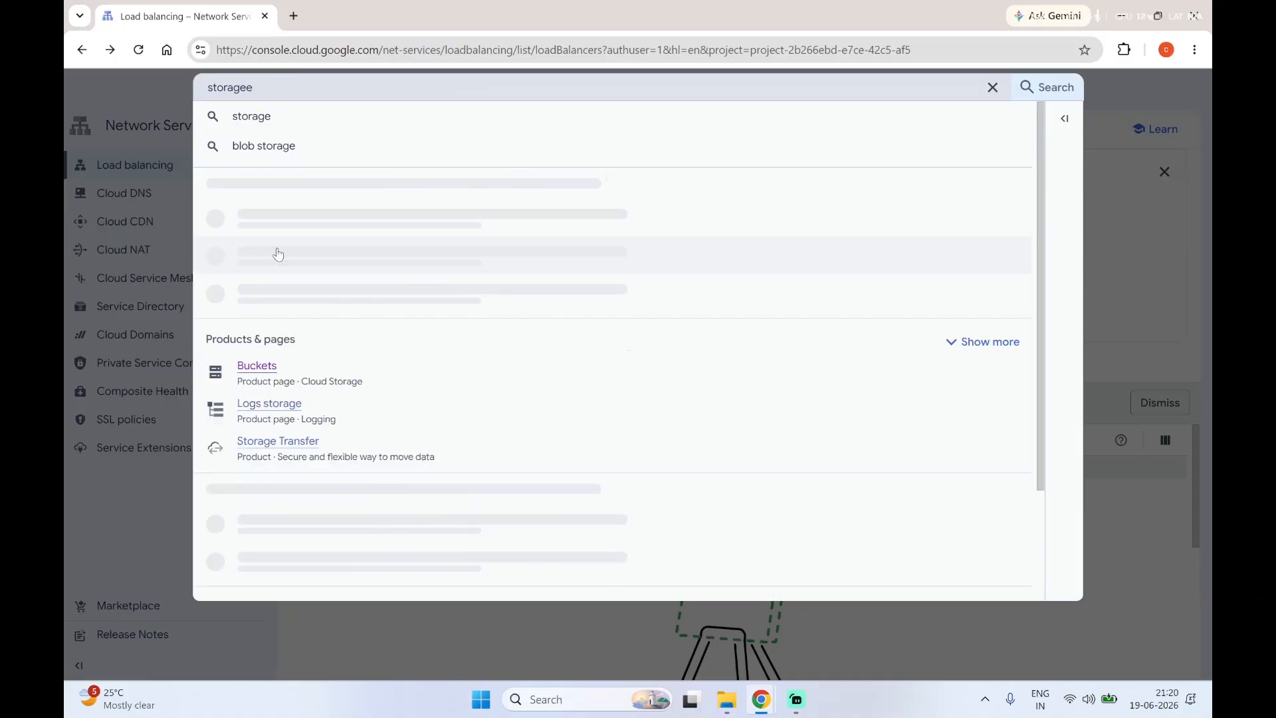
click(276, 370)
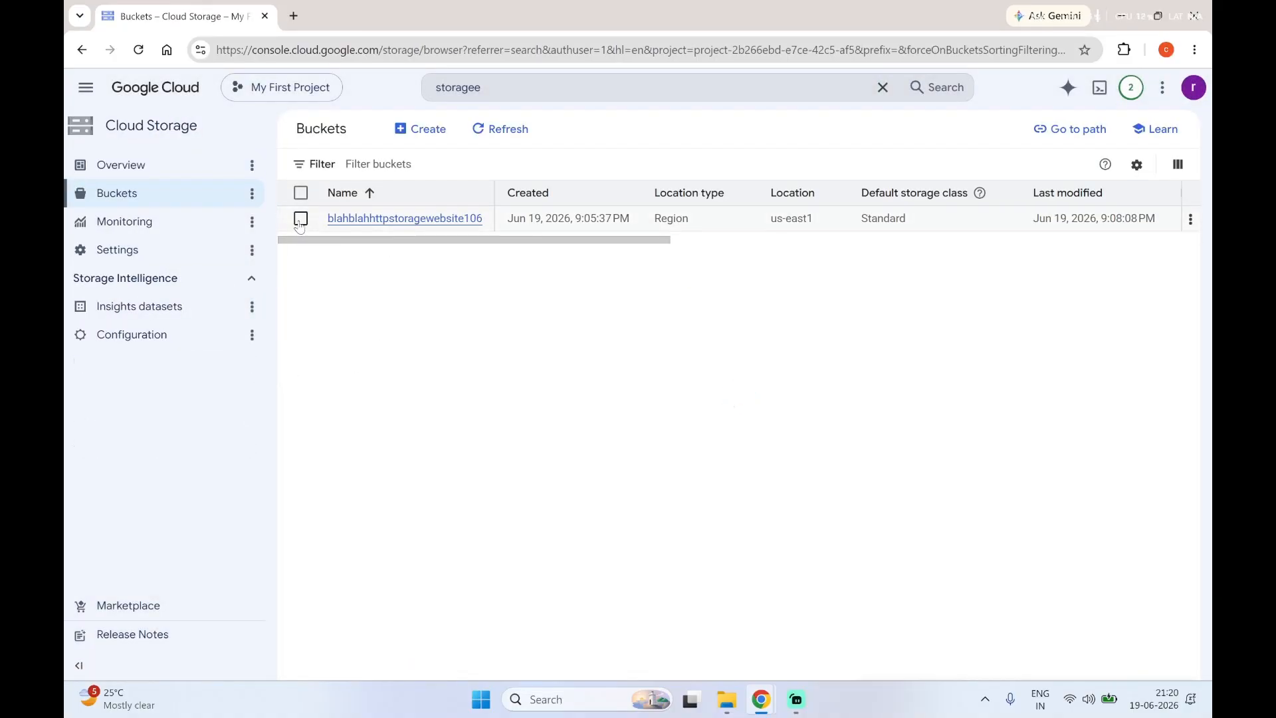
Step: Check the load balancer deletion through the console notifications, and return to the bucket list
click(497, 130)
click(1128, 93)
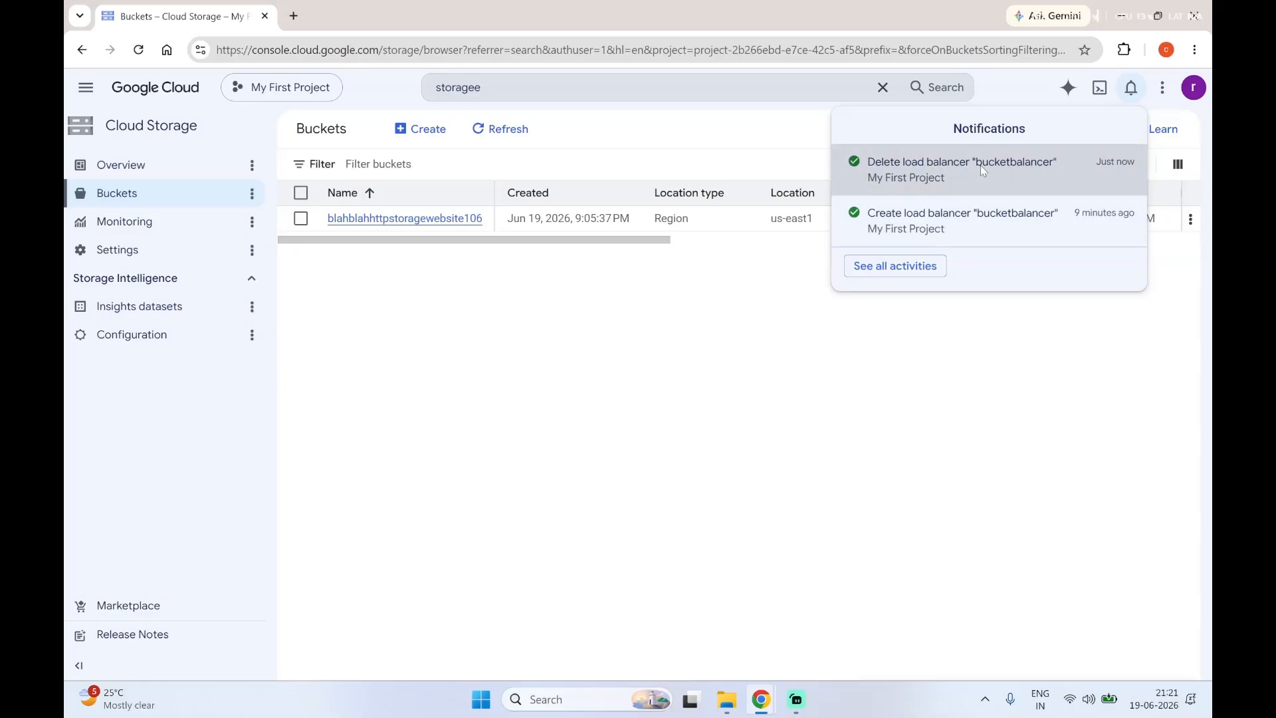
drag(980, 165, 1008, 192)
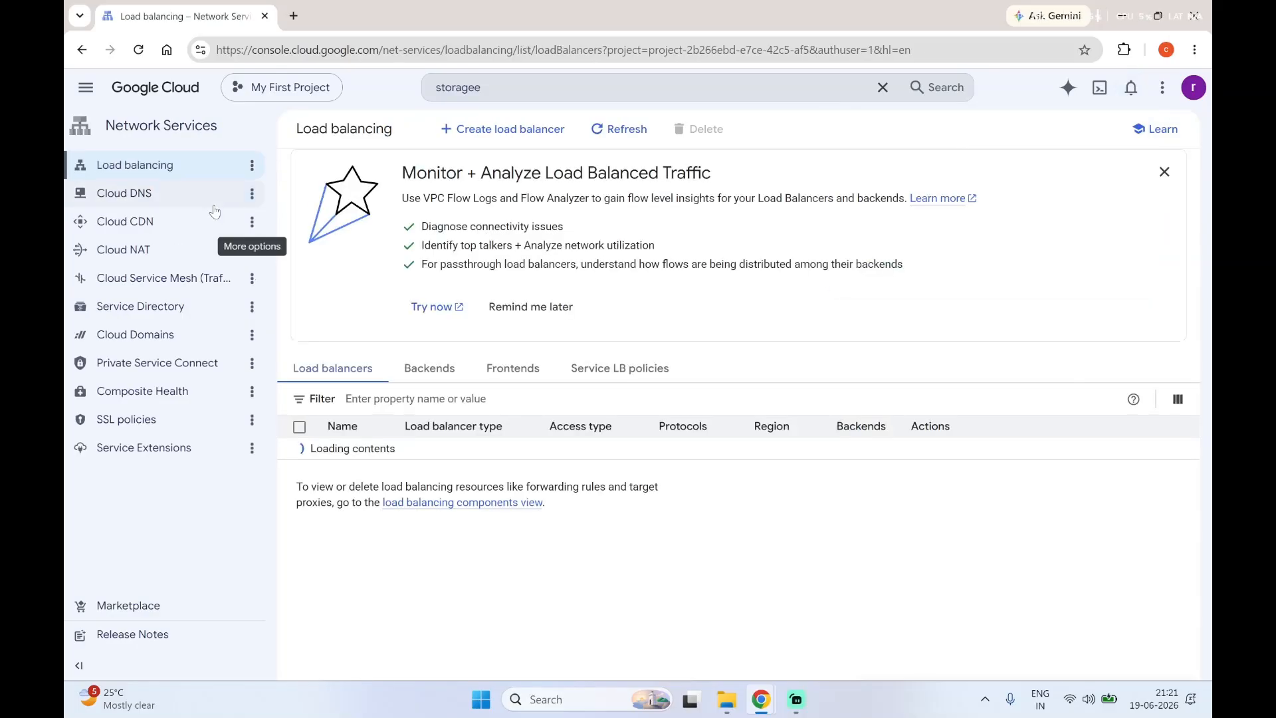
key(alt+Left)
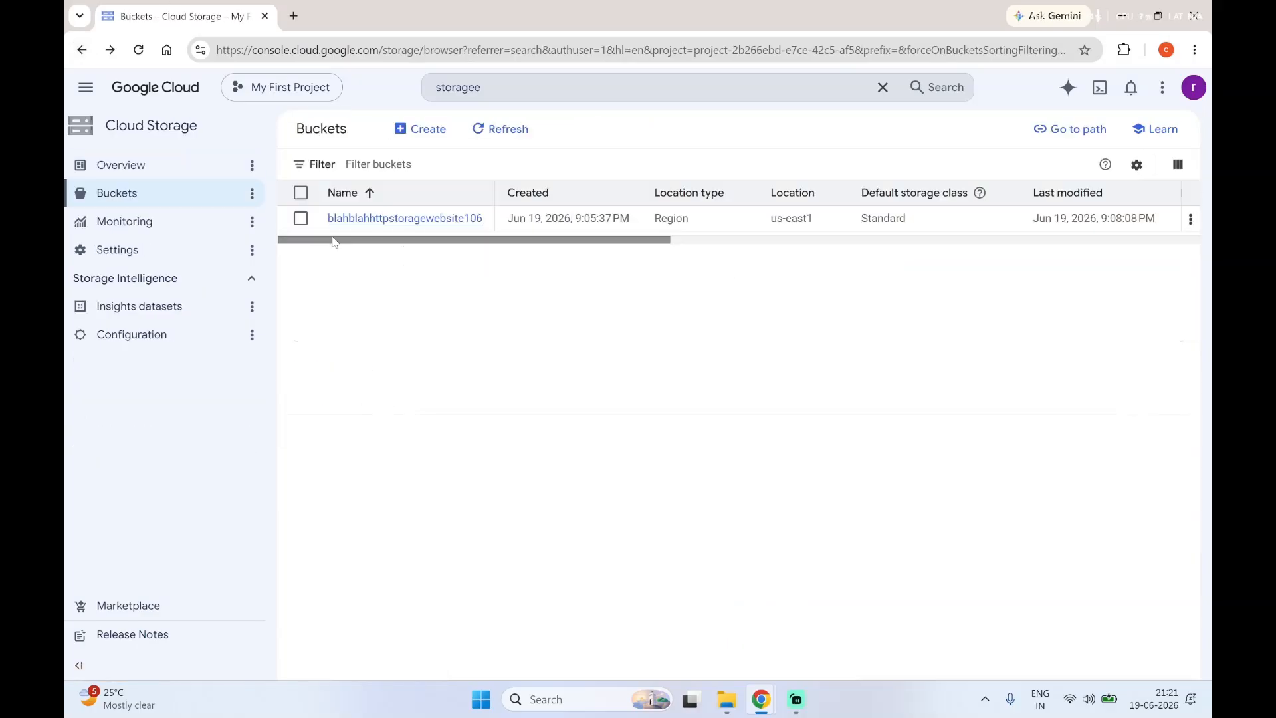
Step: Delete the bucket blahblahhttpstoragewebsite106, confirming the deletion with DELETE
click(515, 129)
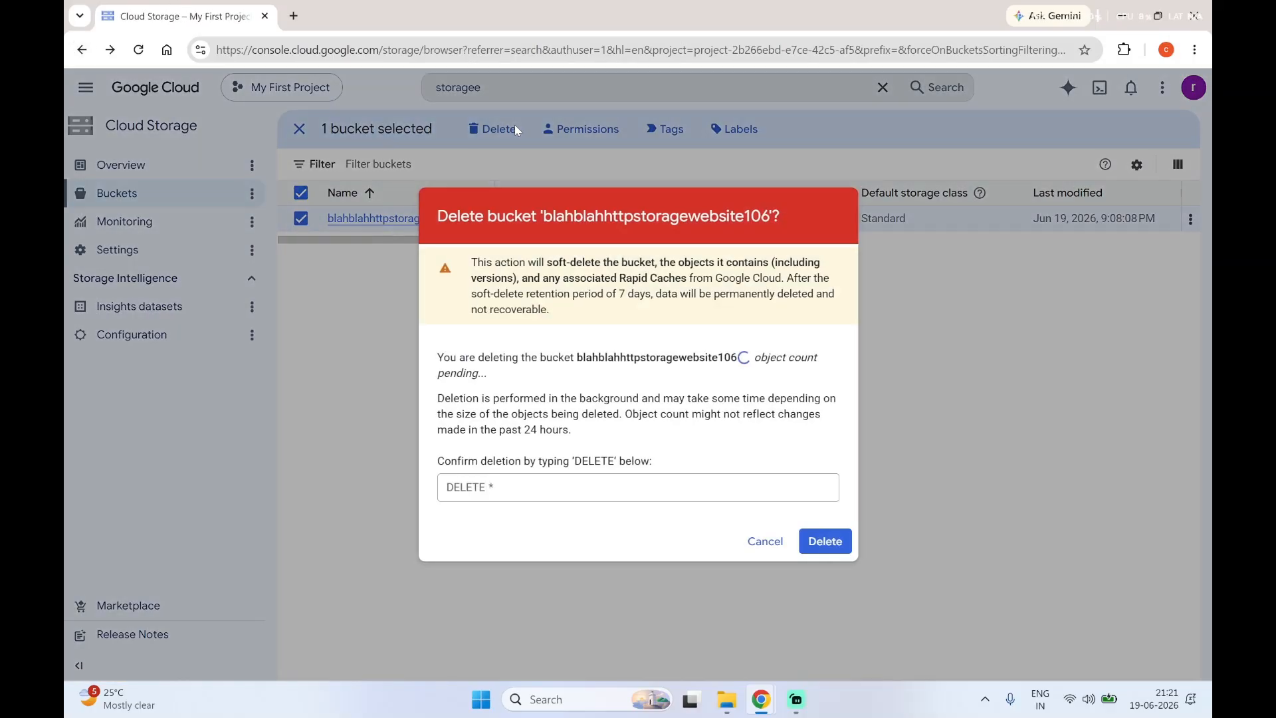
click(524, 470)
text(DELE)
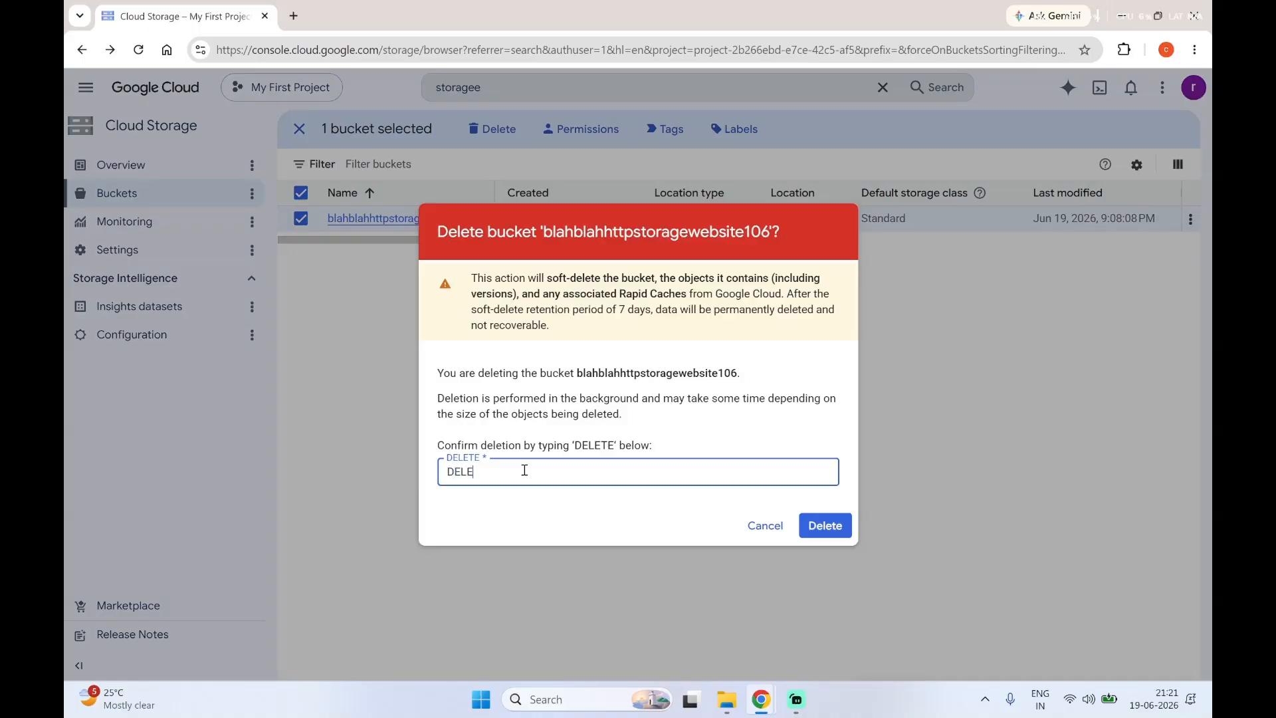
text(TE)
click(825, 525)
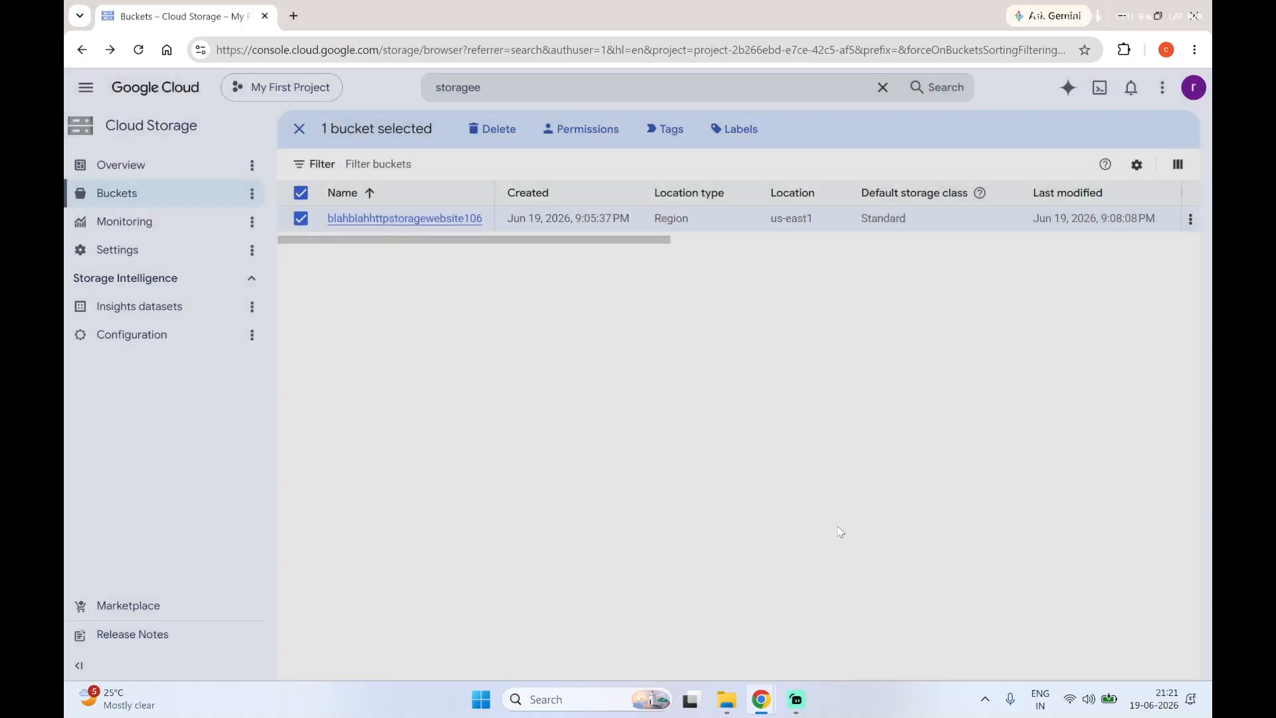